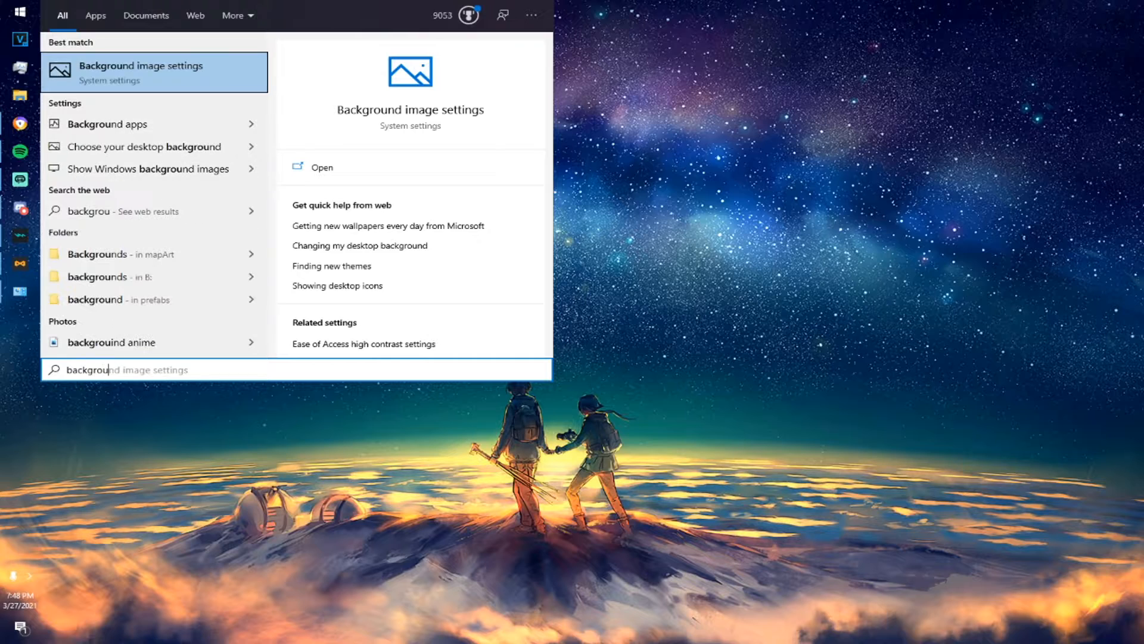
# Open the background image settings and review the available themes and background type options
pyautogui.press('Return')
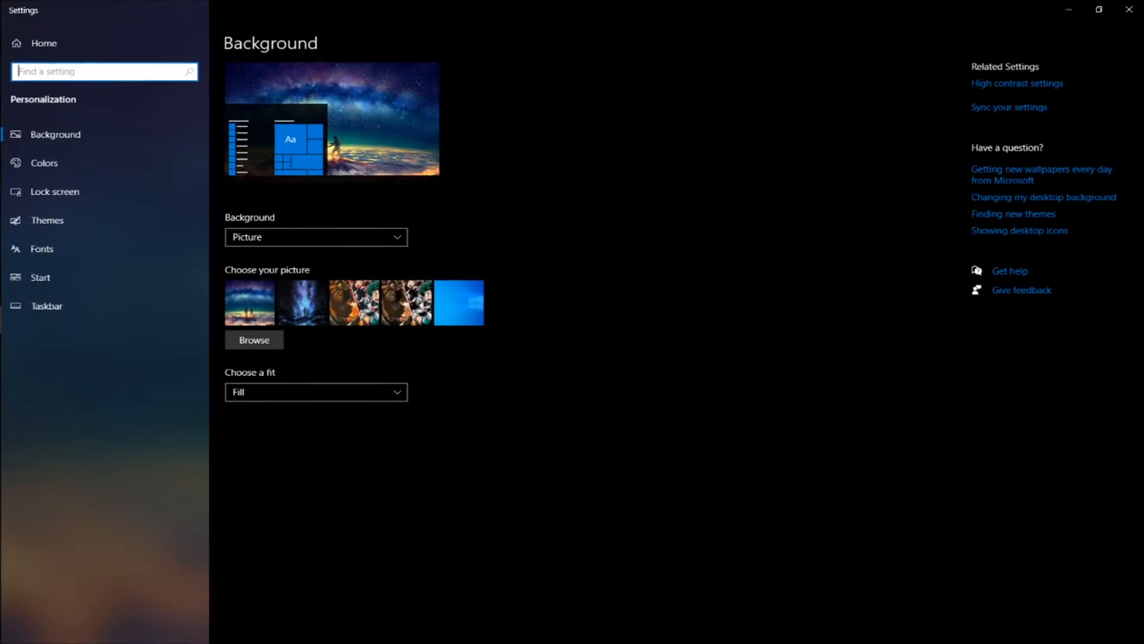
pyautogui.click(169, 221)
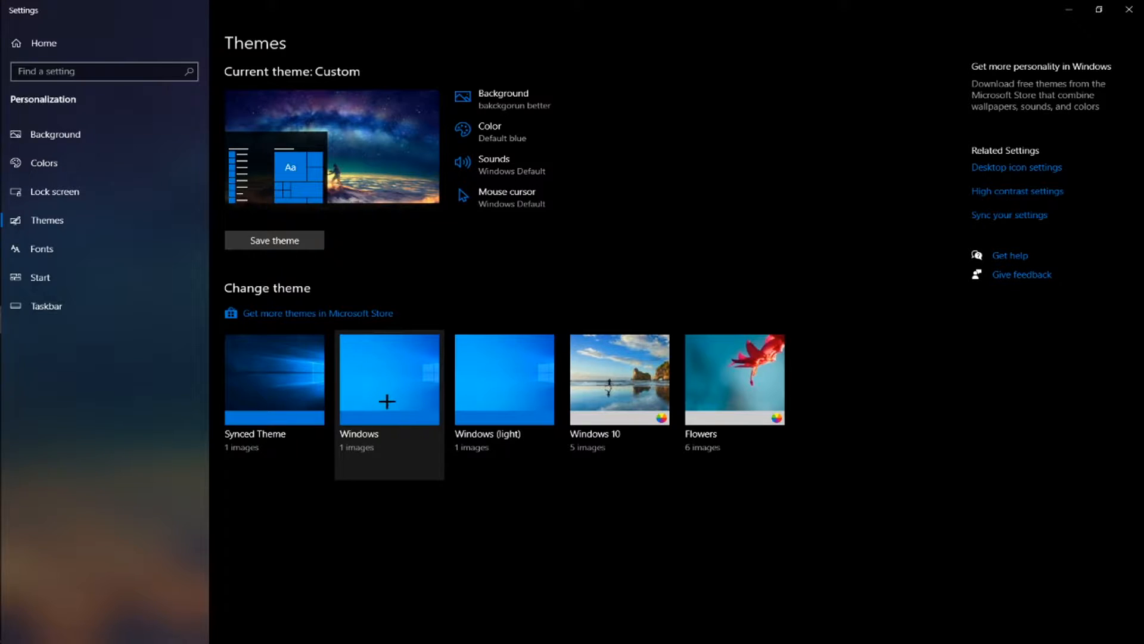
pyautogui.click(169, 139)
pyautogui.click(363, 237)
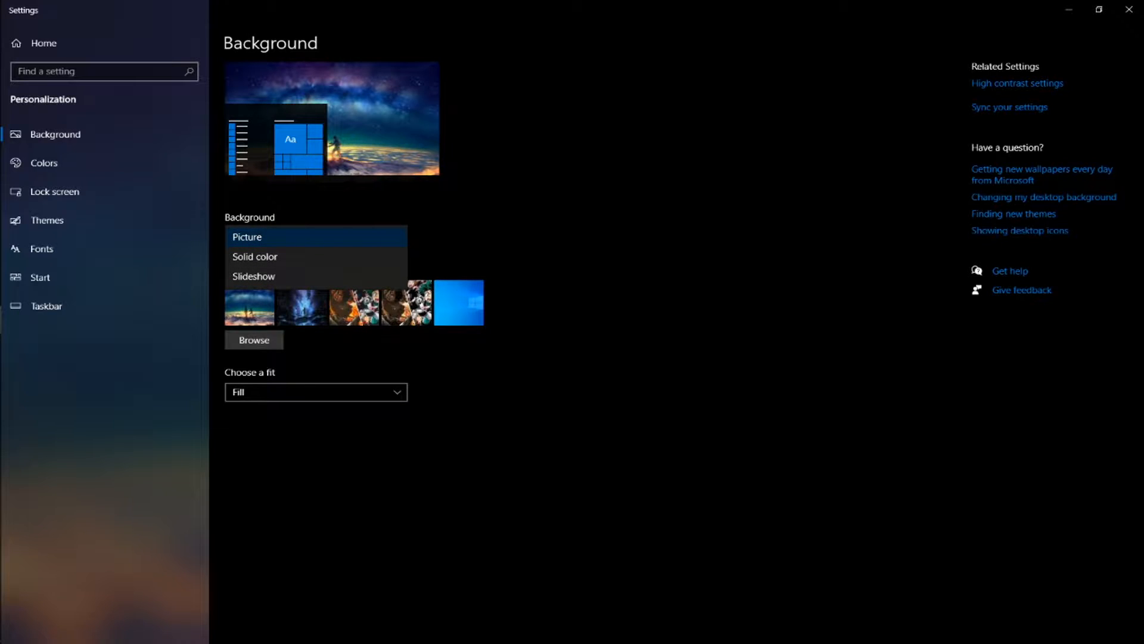
pyautogui.press('Escape')
pyautogui.moveTo(471, 5); pyautogui.dragTo(454, 454)
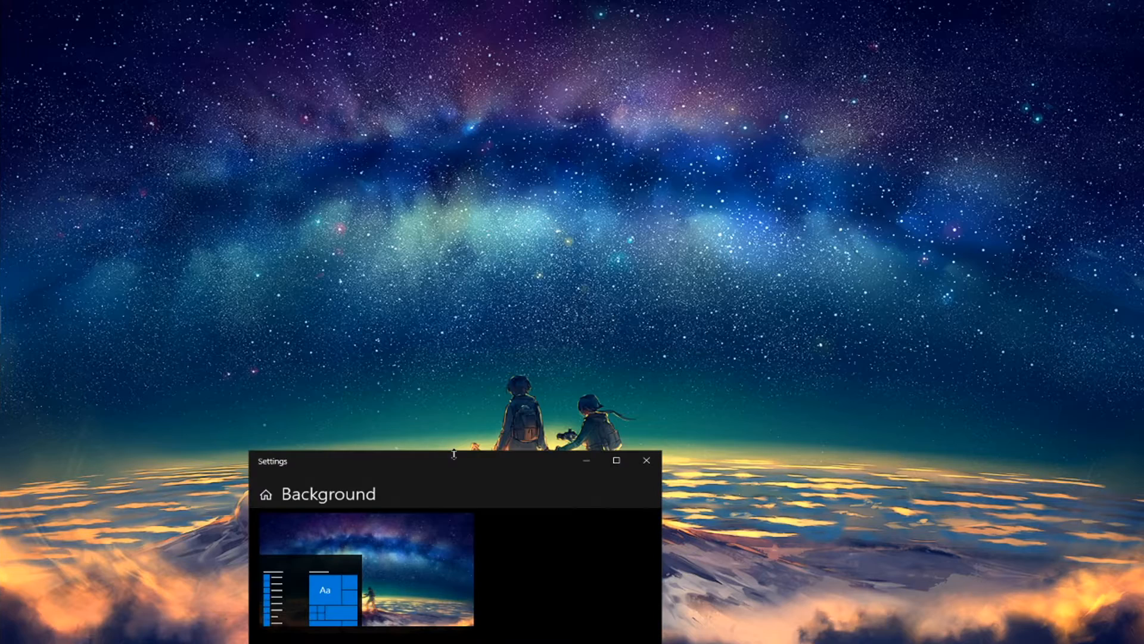
pyautogui.click(744, 229)
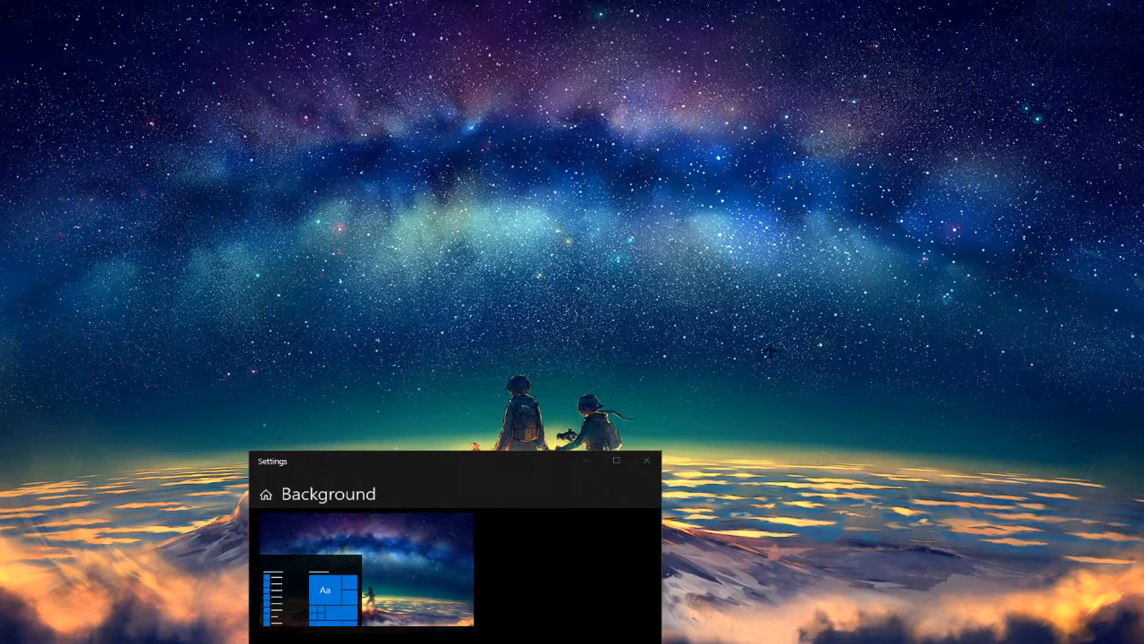
pyautogui.doubleClick(480, 458)
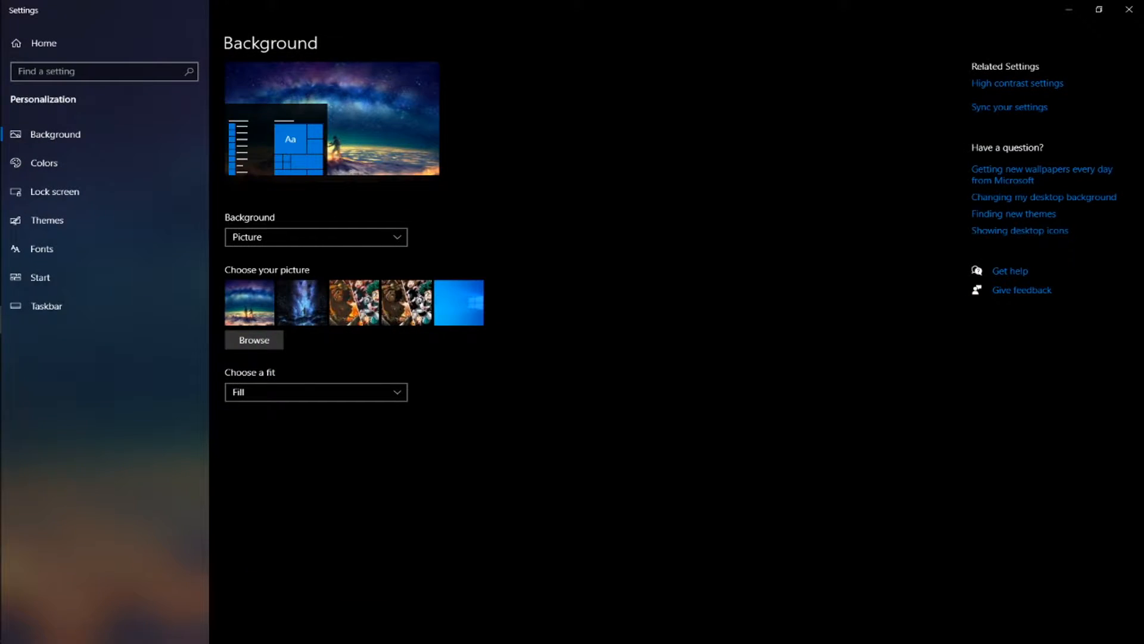
pyautogui.moveTo(404, 10); pyautogui.dragTo(244, 368)
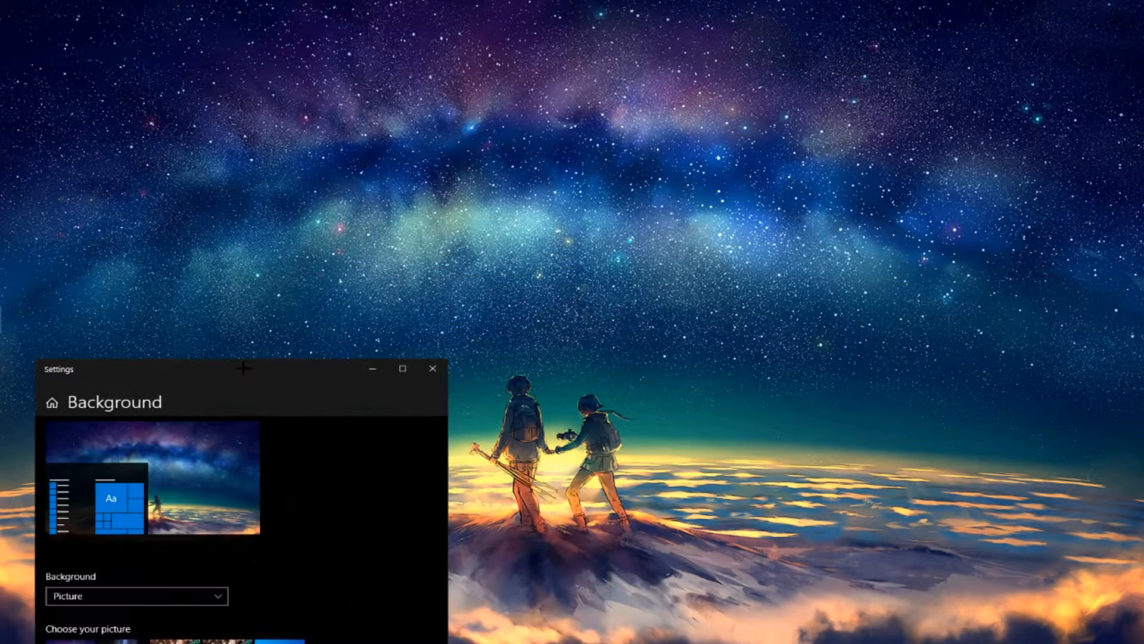
pyautogui.doubleClick(283, 368)
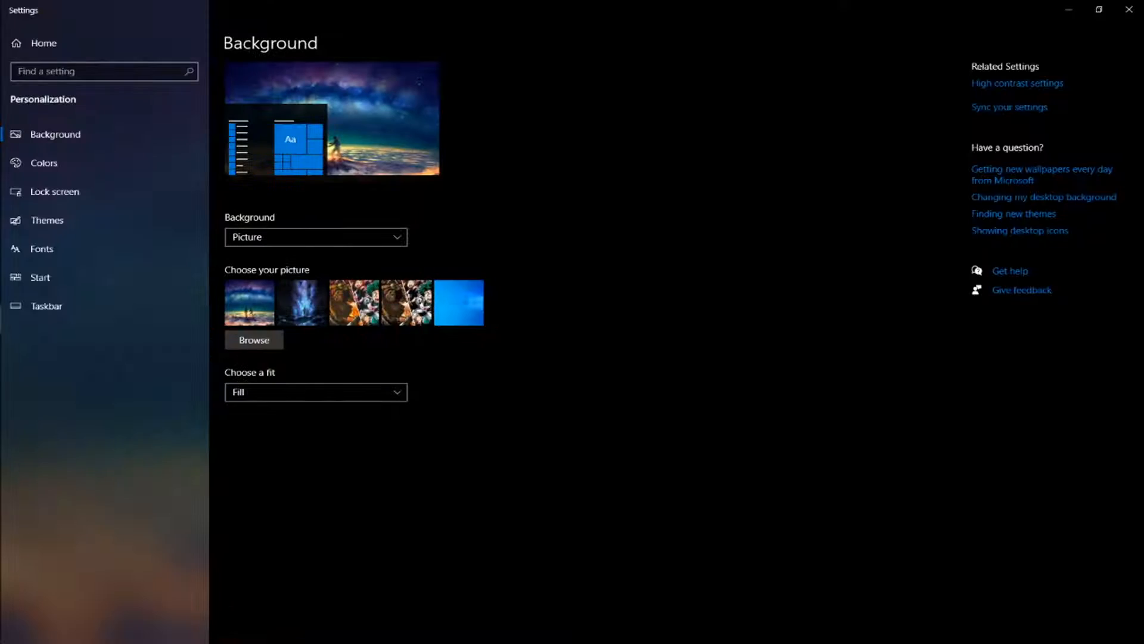
# Search the settings for "system", open About your PC and bring up its System info window
pyautogui.click(95, 64)
pyautogui.write('system')
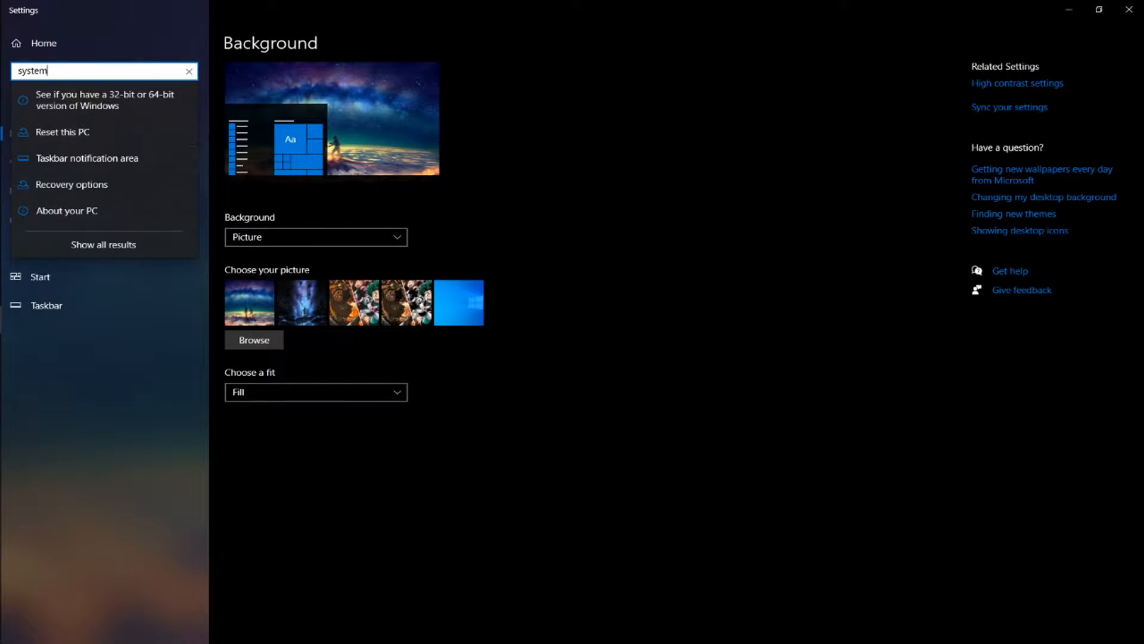
pyautogui.press('Return')
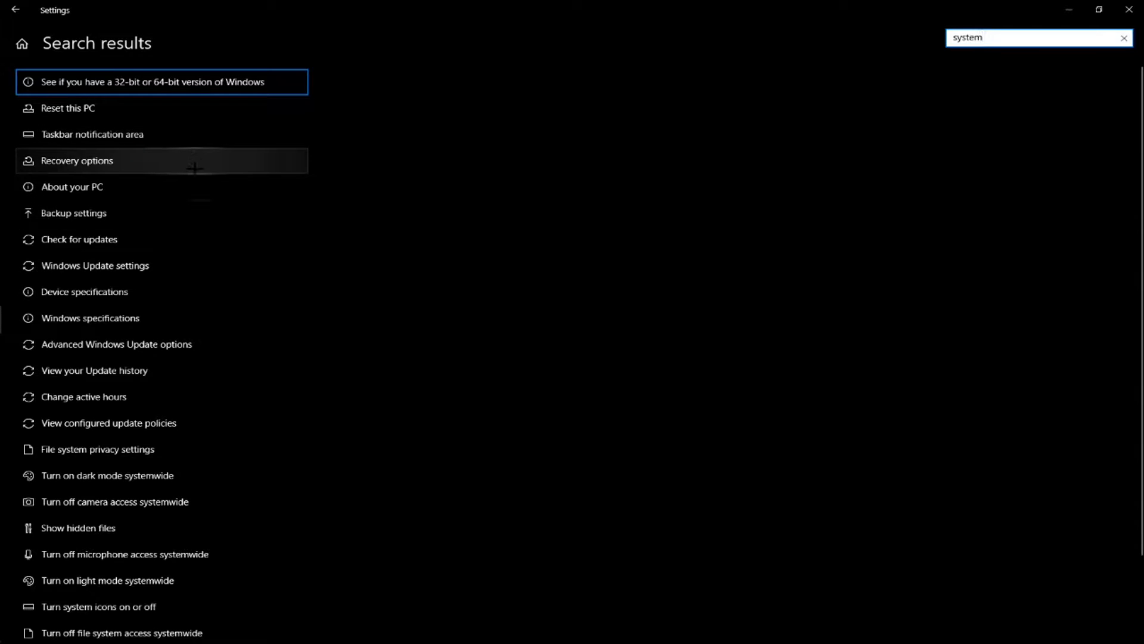
pyautogui.click(193, 186)
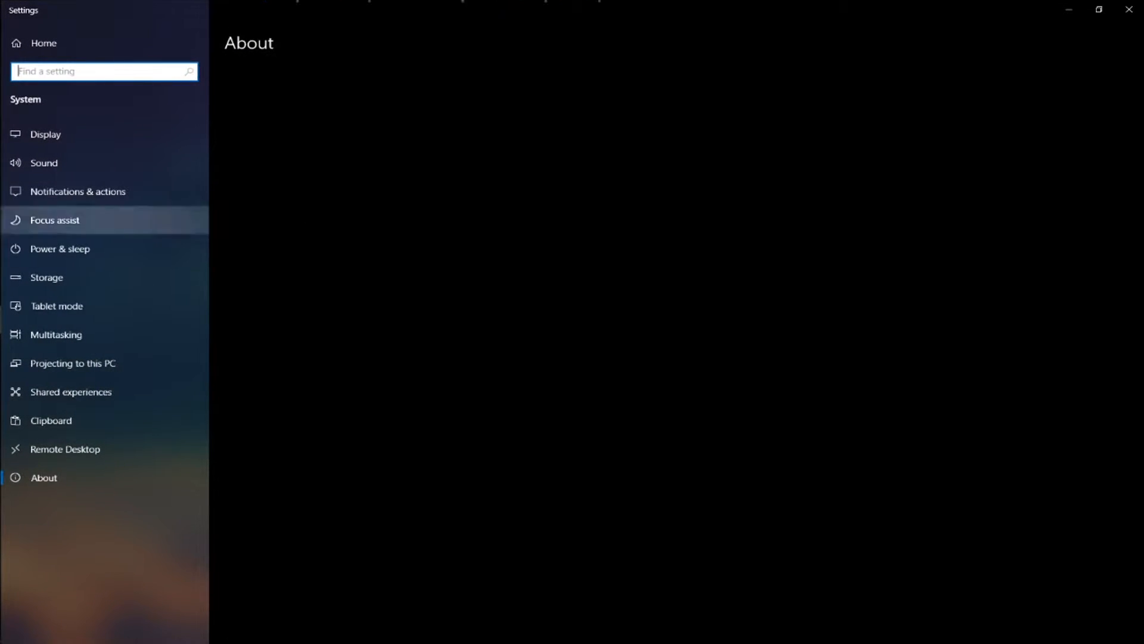
pyautogui.click(992, 107)
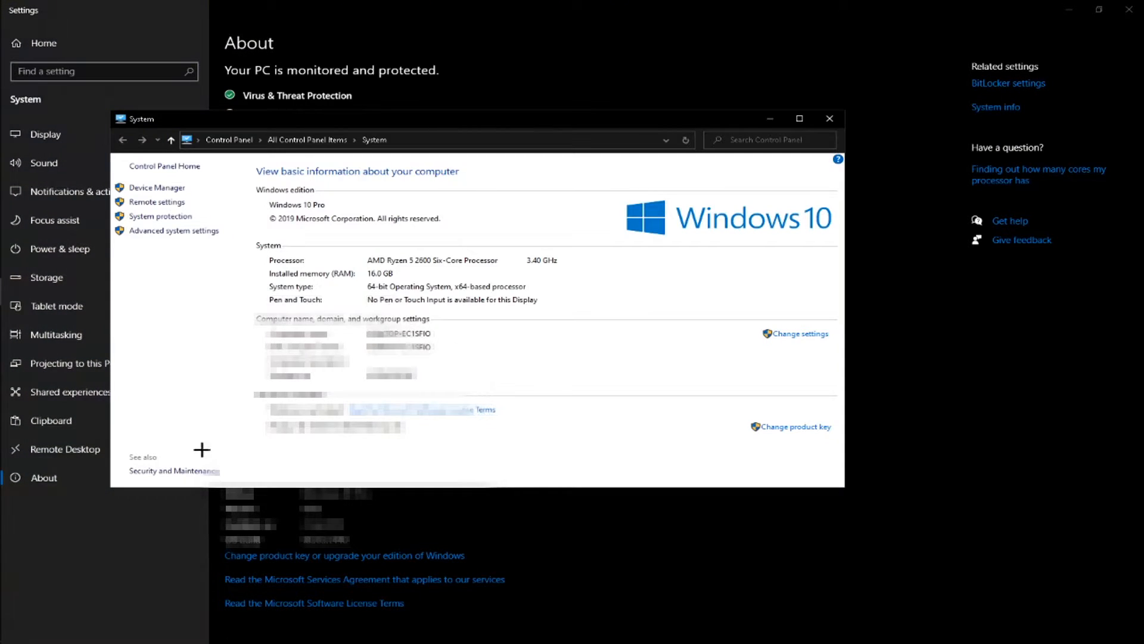
# In the advanced system performance options, adjust processor scheduling for Programs and open the virtual memory settings
pyautogui.click(209, 231)
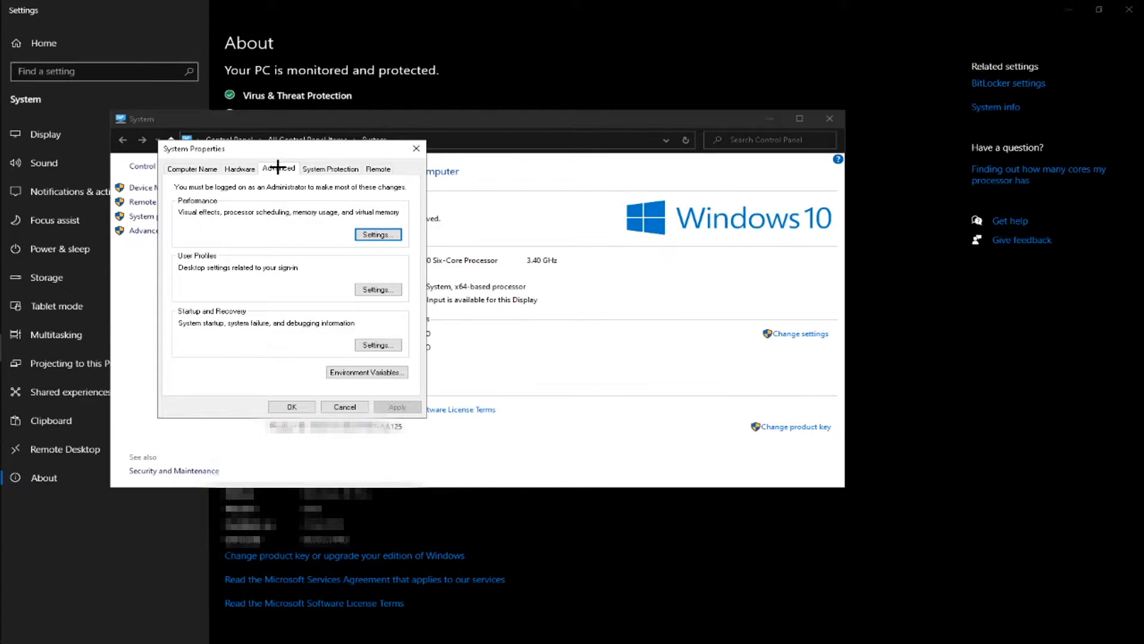
pyautogui.click(382, 234)
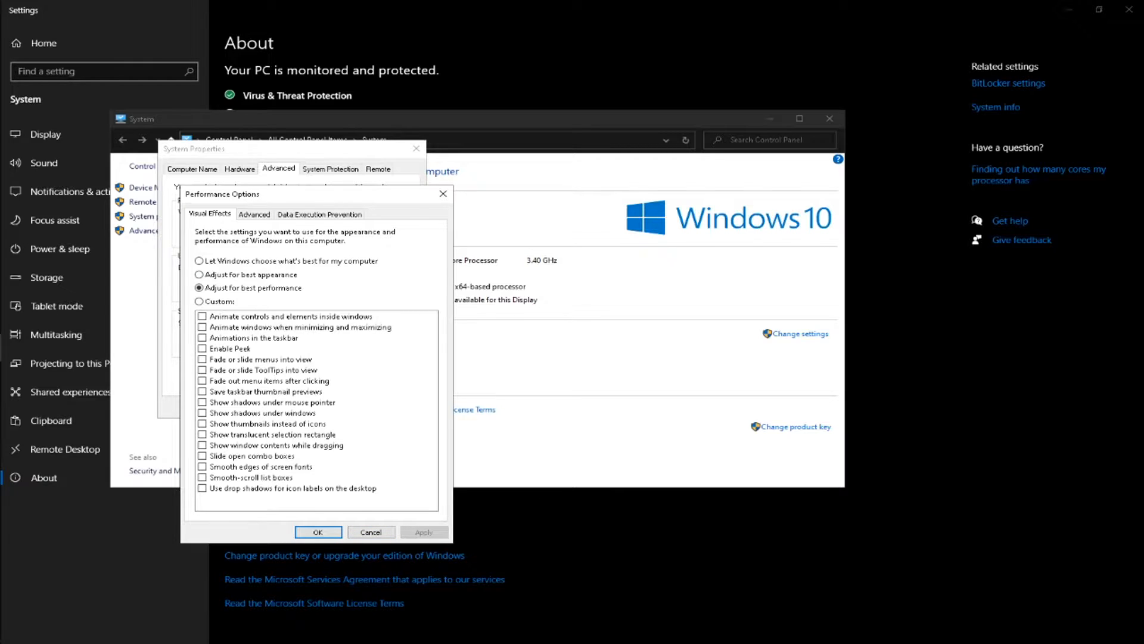
pyautogui.click(253, 213)
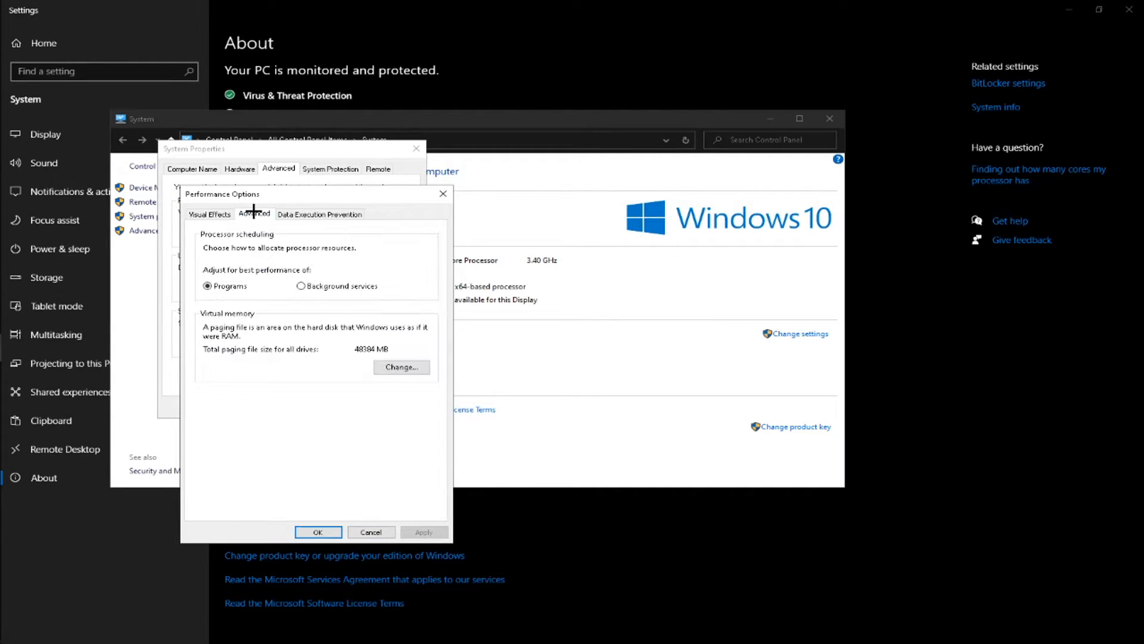
pyautogui.click(226, 286)
pyautogui.click(395, 366)
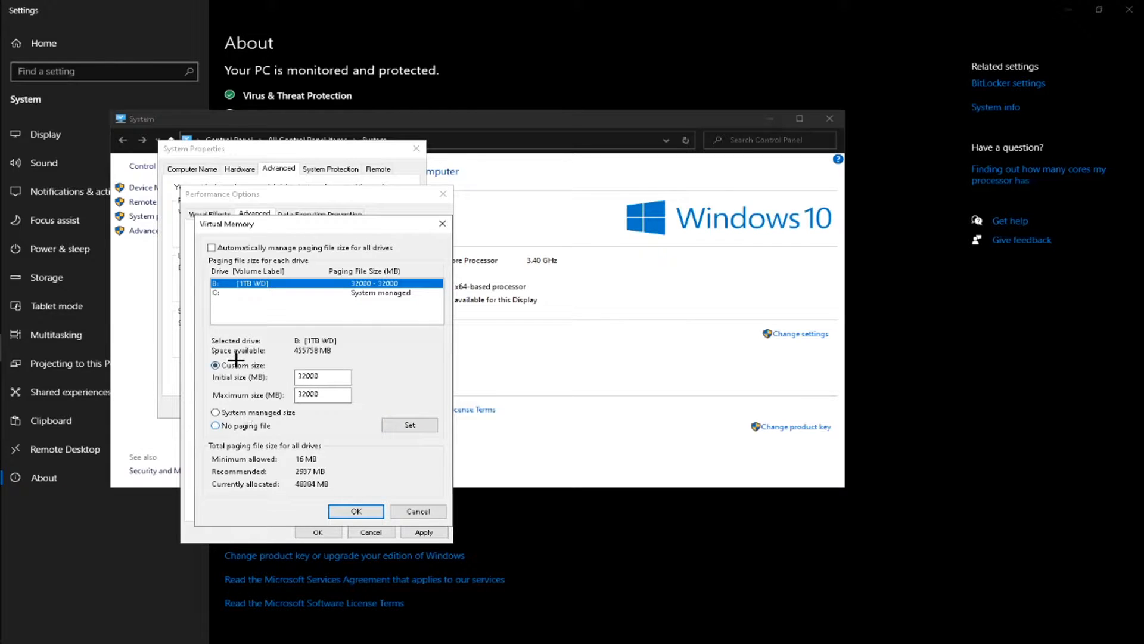
# Set the 1TB WD drive's custom initial paging file size to 16000 MB and clear its maximum size
pyautogui.click(335, 377)
pyautogui.press('BackSpace')
pyautogui.press('BackSpace')
pyautogui.press('BackSpace')
pyautogui.press('BackSpace')
pyautogui.press('BackSpace')
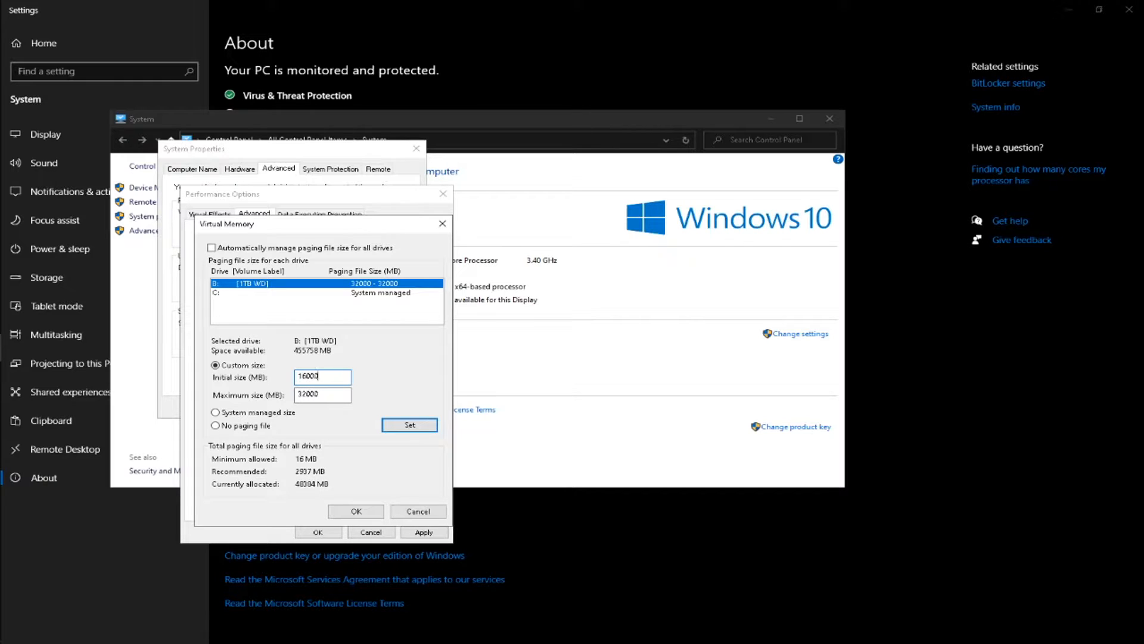
pyautogui.press('Tab')
pyautogui.press('BackSpace')
# Set the 1TB WD drive's initial paging file size to 3200 MB and maximum to 64000 MB, and accept the virtual memory settings
pyautogui.doubleClick(334, 376)
pyautogui.press('BackSpace')
pyautogui.write('32')
pyautogui.press('Tab')
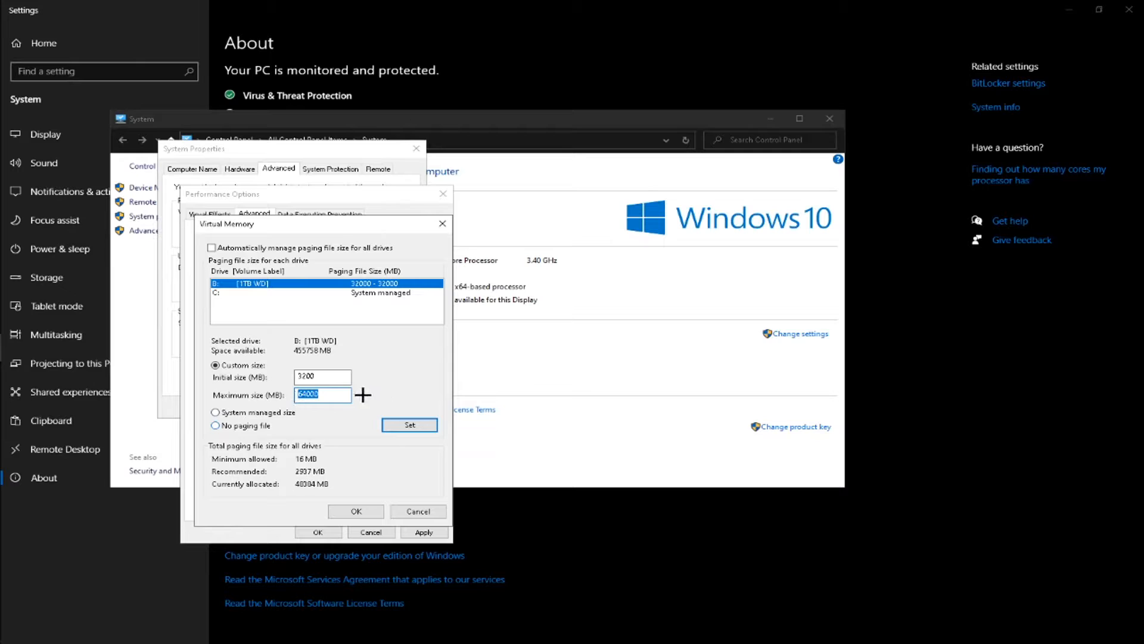
pyautogui.click(324, 377)
pyautogui.write('0')
pyautogui.press('BackSpace')
pyautogui.click(360, 514)
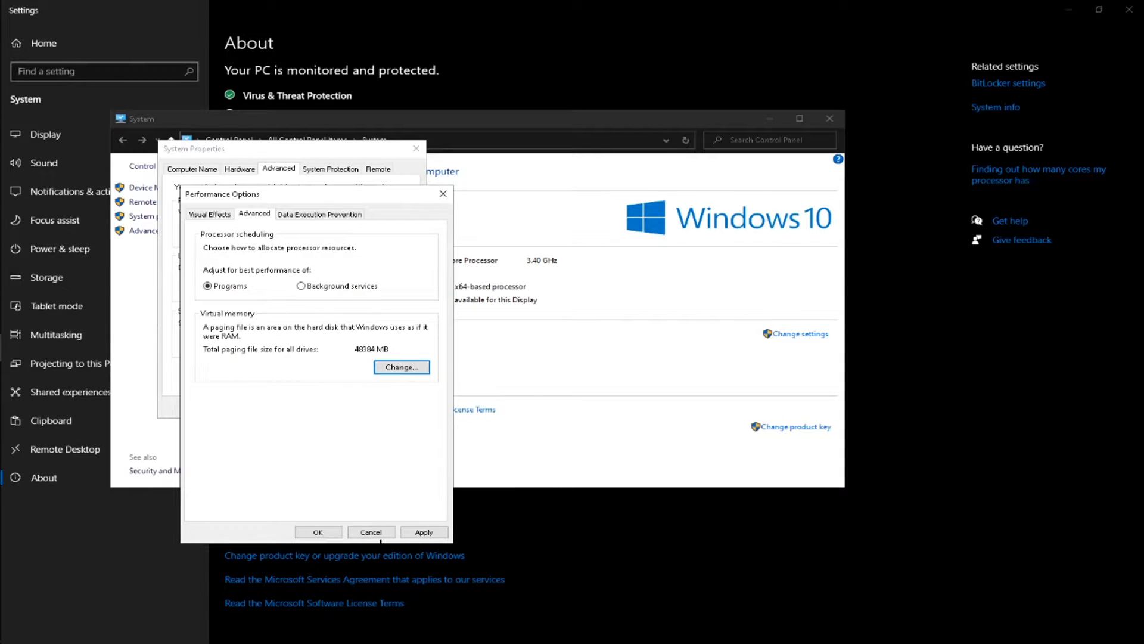
# Apply the performance options and close the system dialogs and the Settings window
pyautogui.click(424, 531)
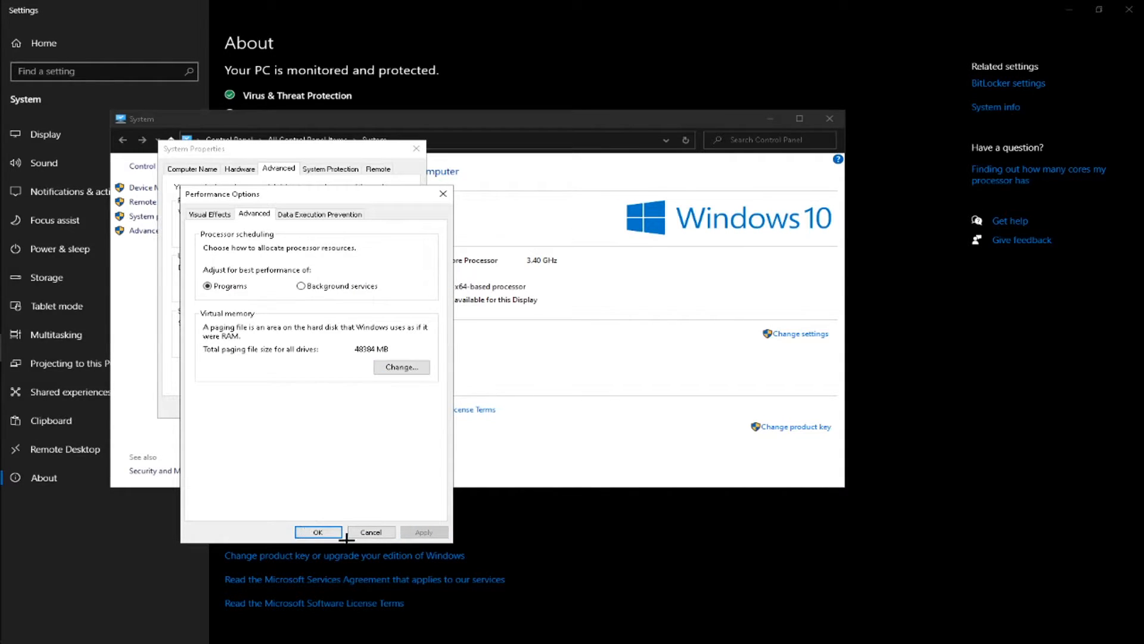
pyautogui.click(317, 532)
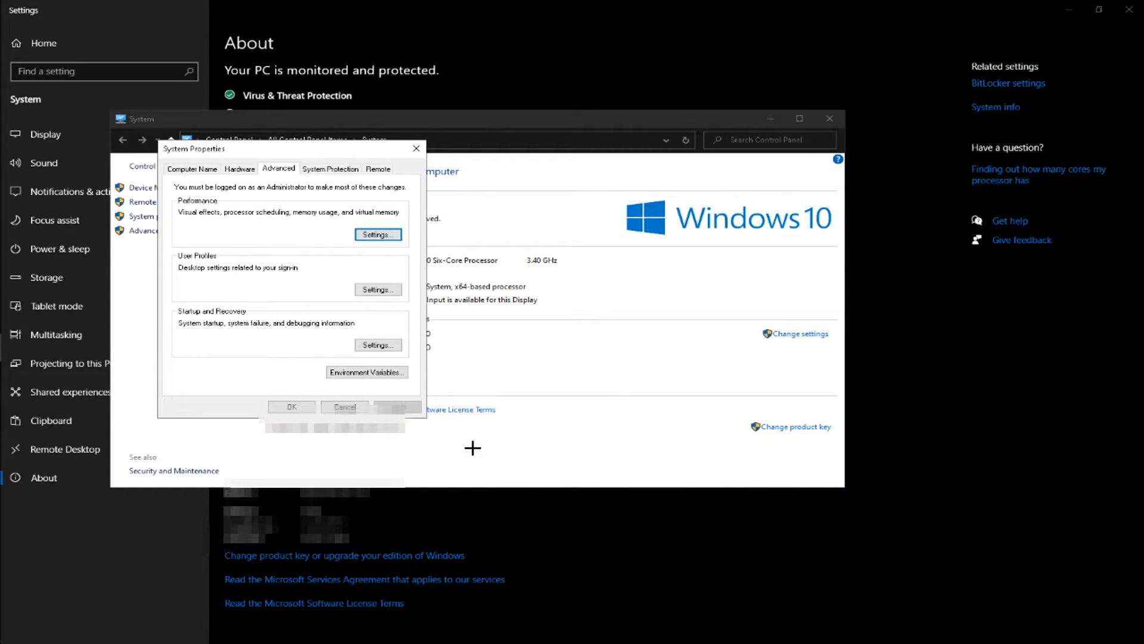
pyautogui.click(292, 406)
pyautogui.click(829, 118)
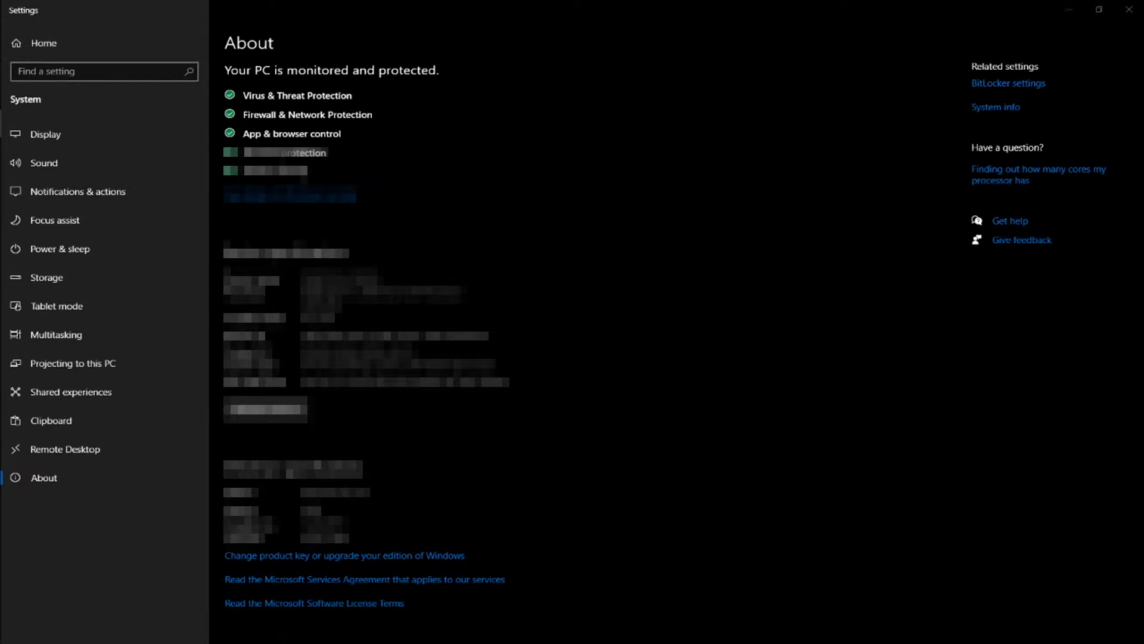
pyautogui.click(1099, 10)
pyautogui.click(656, 142)
# Open the display settings and keep the size of text, apps and other items at 100% (Recommended)
pyautogui.rightClick(457, 322)
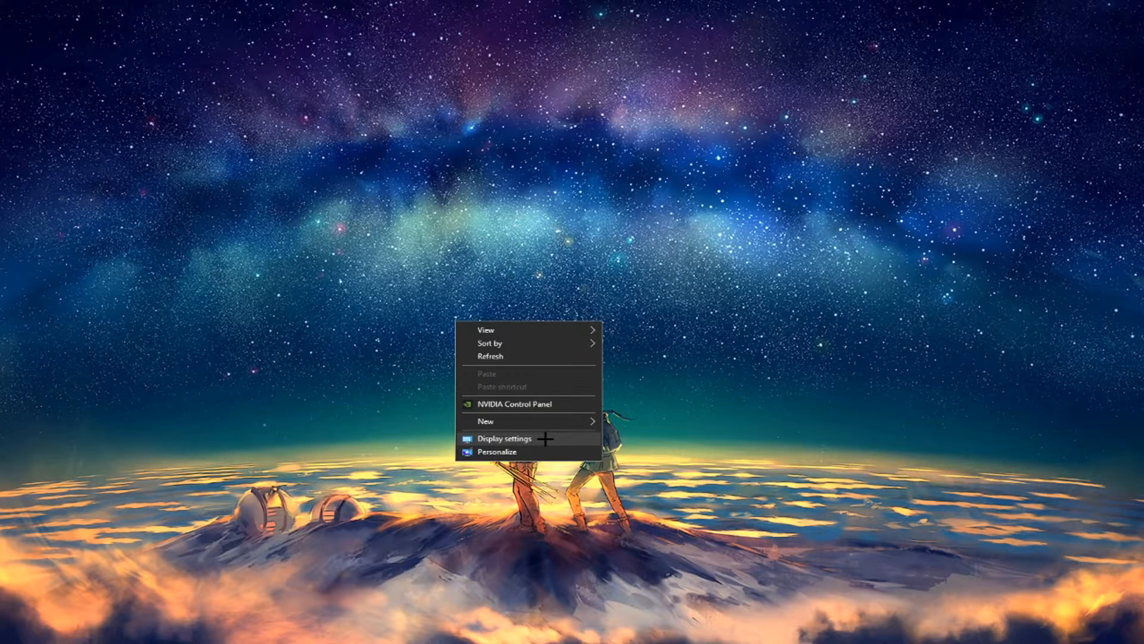
pyautogui.click(545, 439)
pyautogui.scroll(-1, 596, 257)
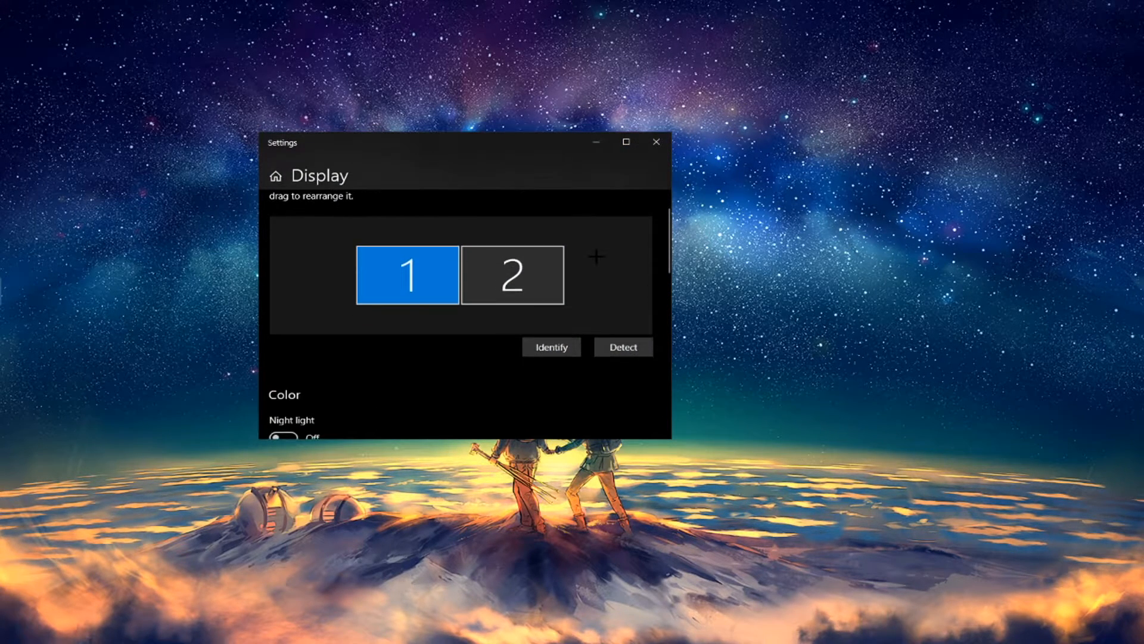
pyautogui.scroll(-8, 596, 257)
pyautogui.scroll(3, 596, 257)
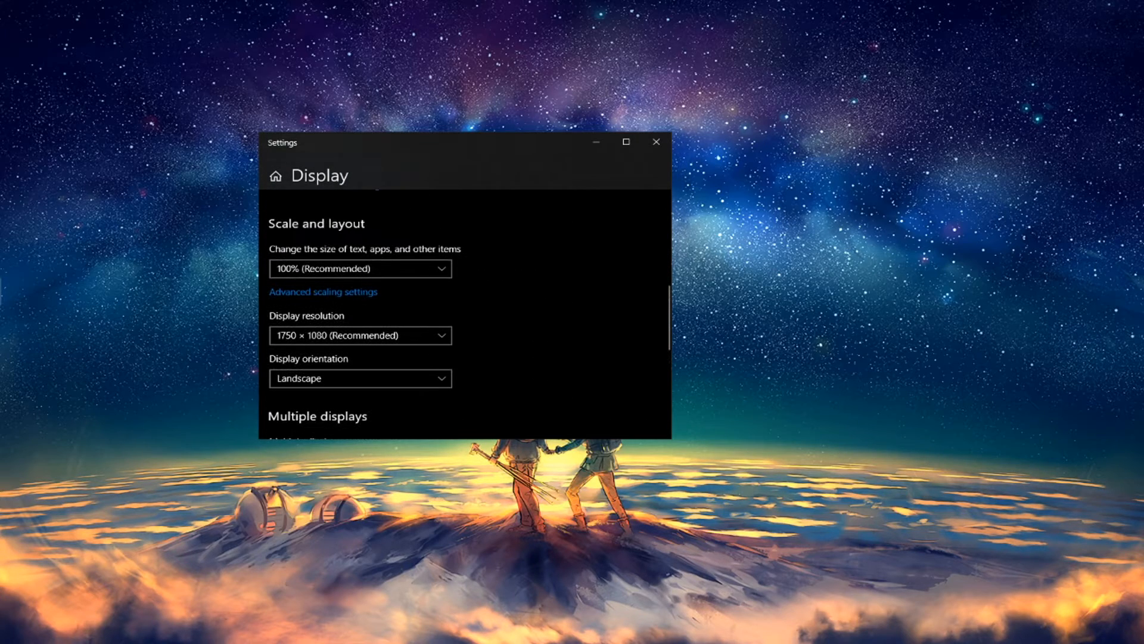
pyautogui.click(417, 266)
pyautogui.click(417, 265)
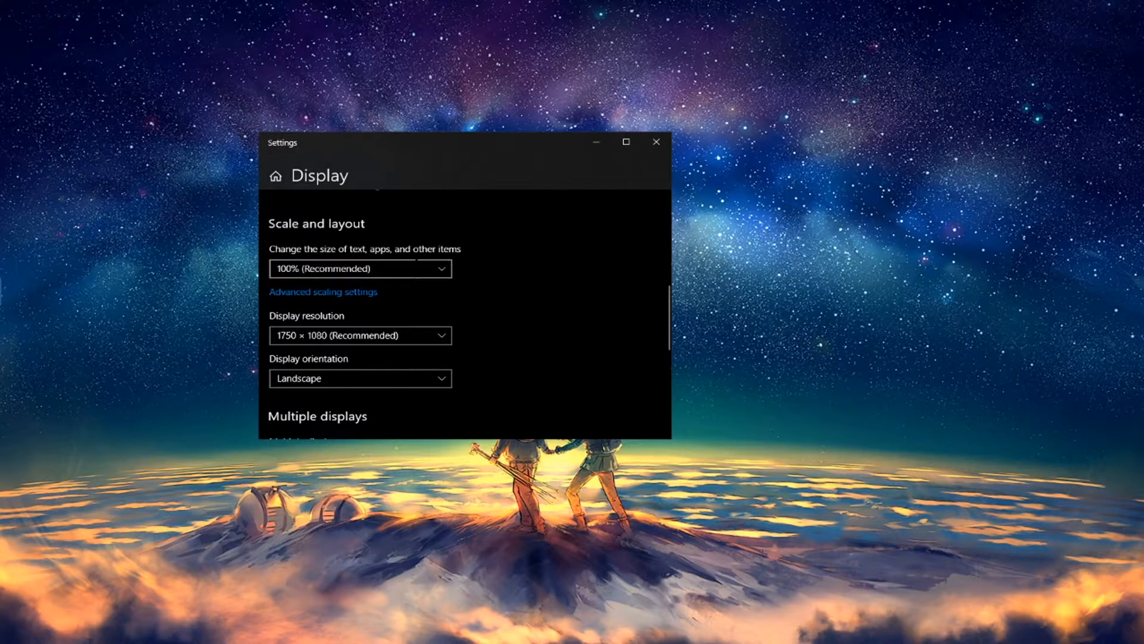
pyautogui.click(417, 265)
pyautogui.click(417, 268)
# Open the advanced display settings and view the list of selectable displays
pyautogui.scroll(-3, 464, 315)
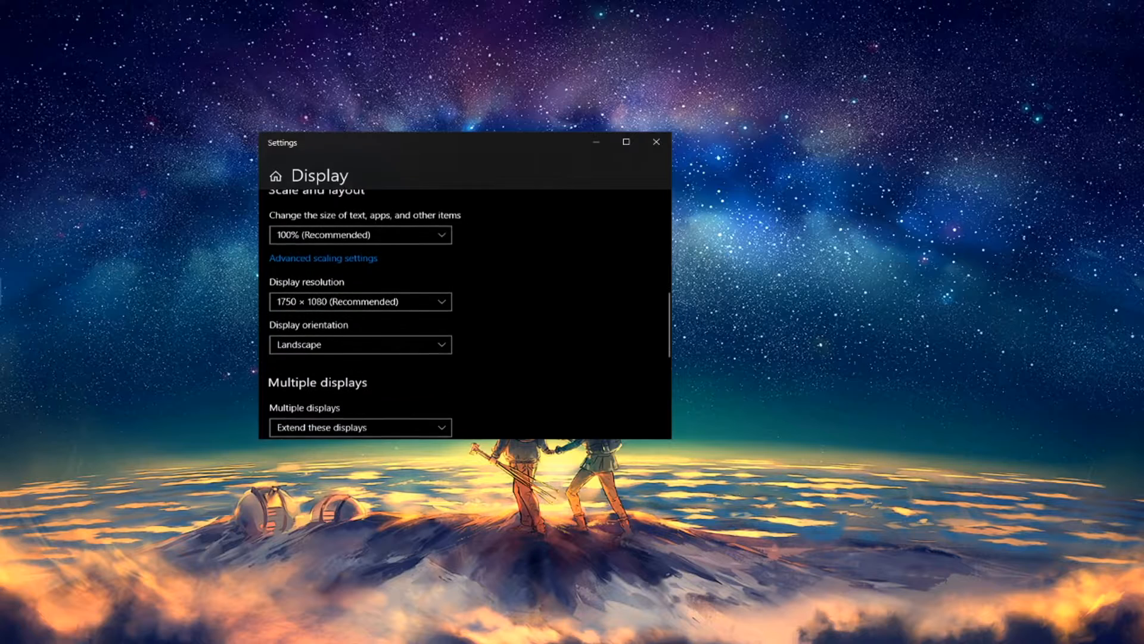
pyautogui.scroll(-5, 358, 370)
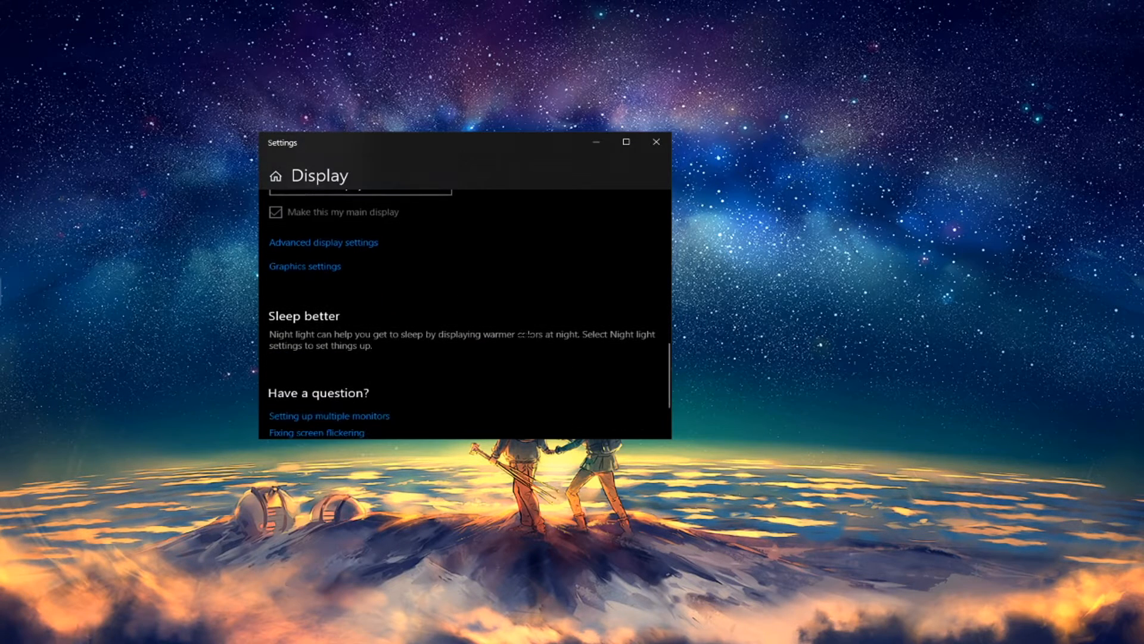
pyautogui.scroll(3, 358, 363)
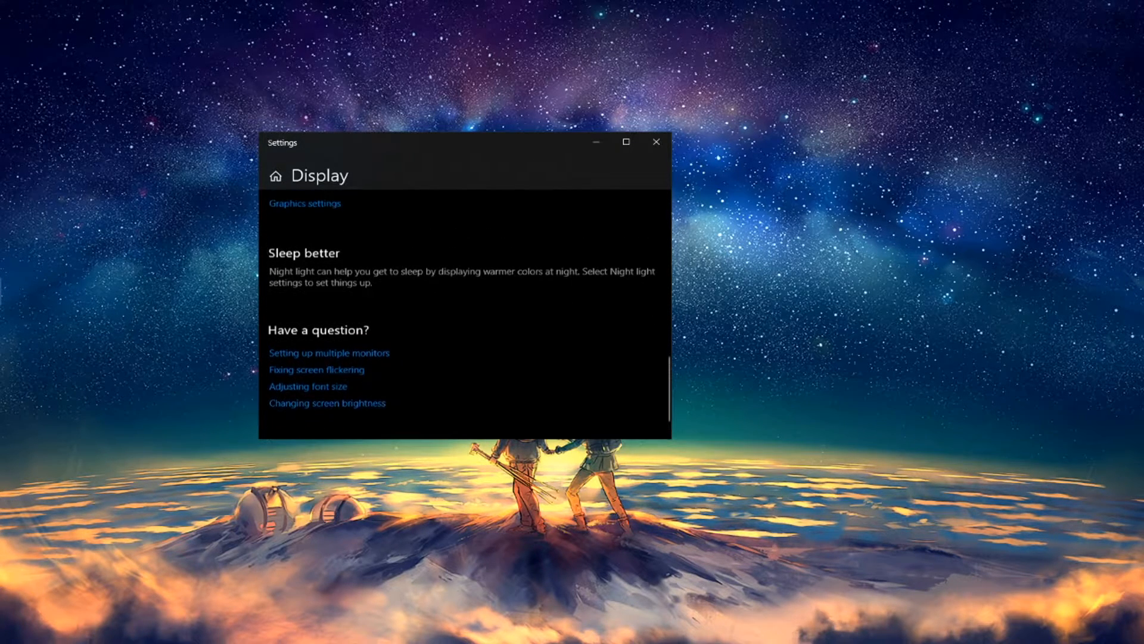
pyautogui.click(350, 327)
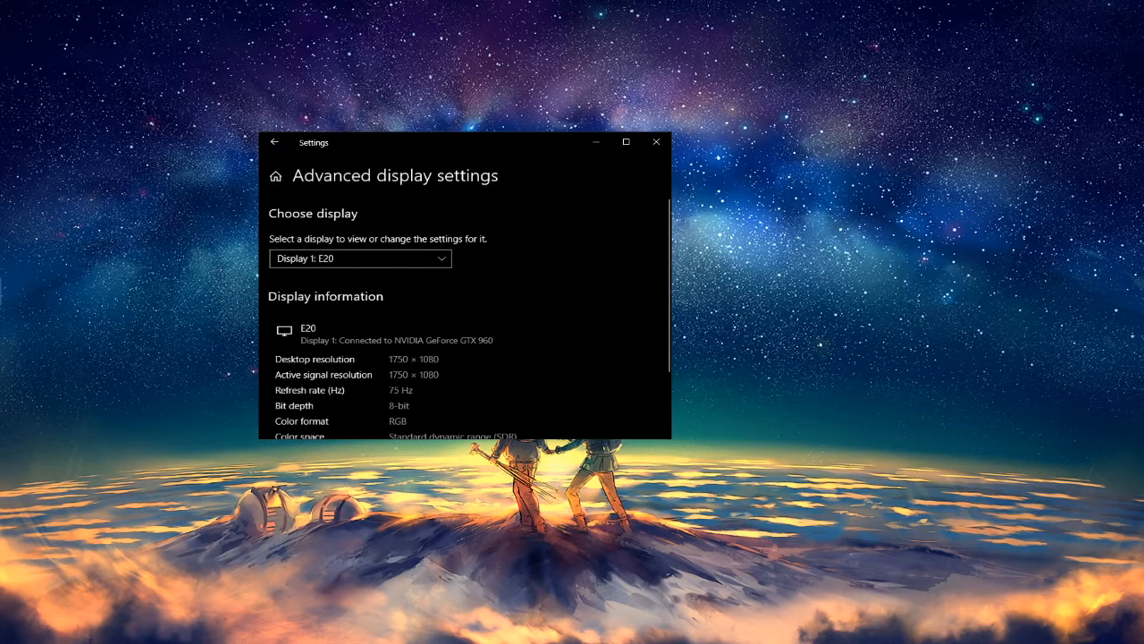
pyautogui.click(381, 259)
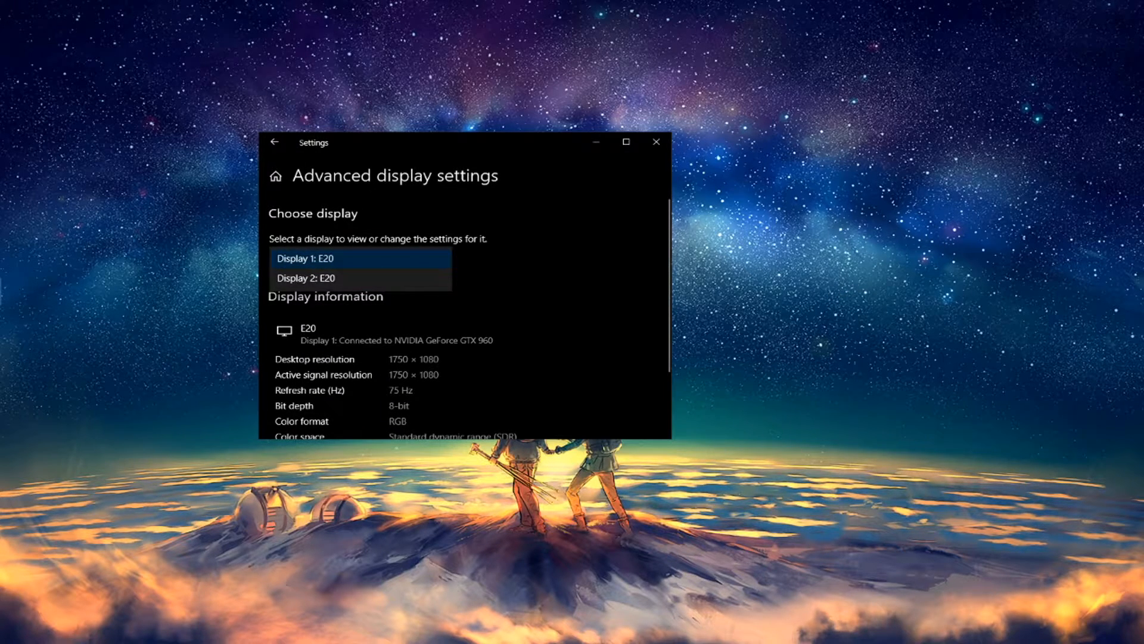
# Check the monitor's screen refresh rate options in Display 1's adapter properties, close them and maximize the Settings window
pyautogui.scroll(-3, 440, 273)
pyautogui.click(357, 371)
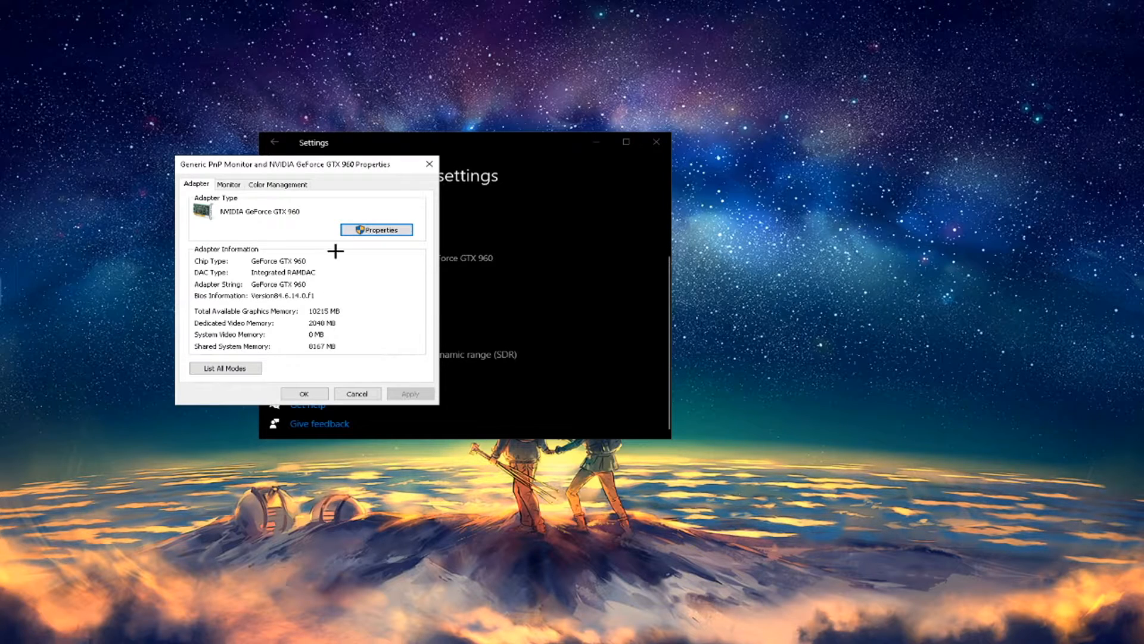
pyautogui.click(228, 185)
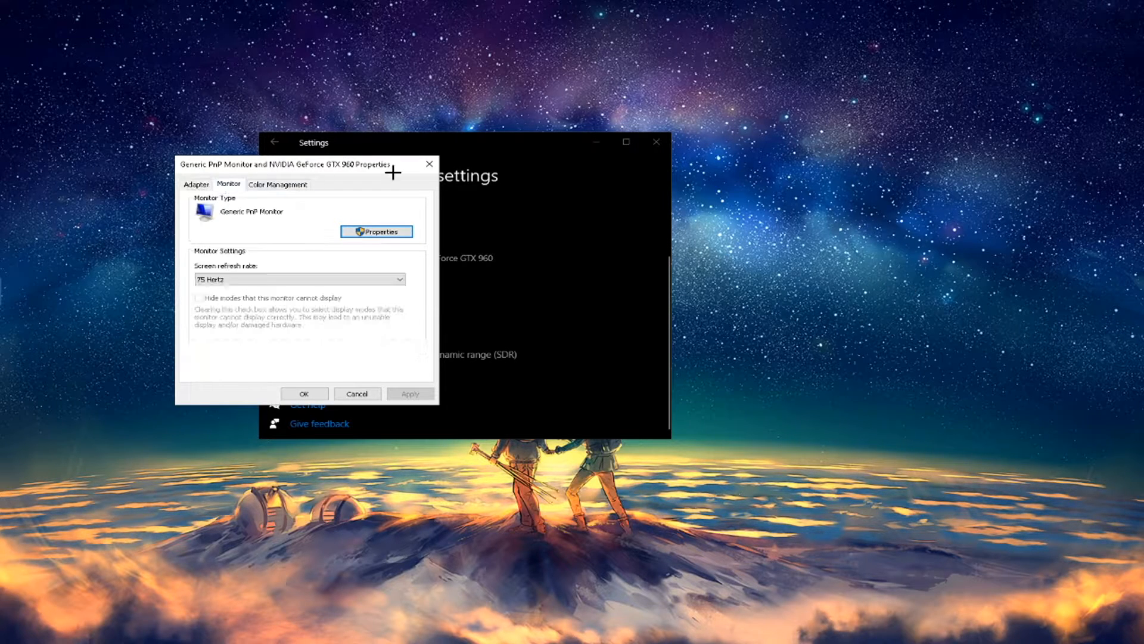
pyautogui.click(382, 276)
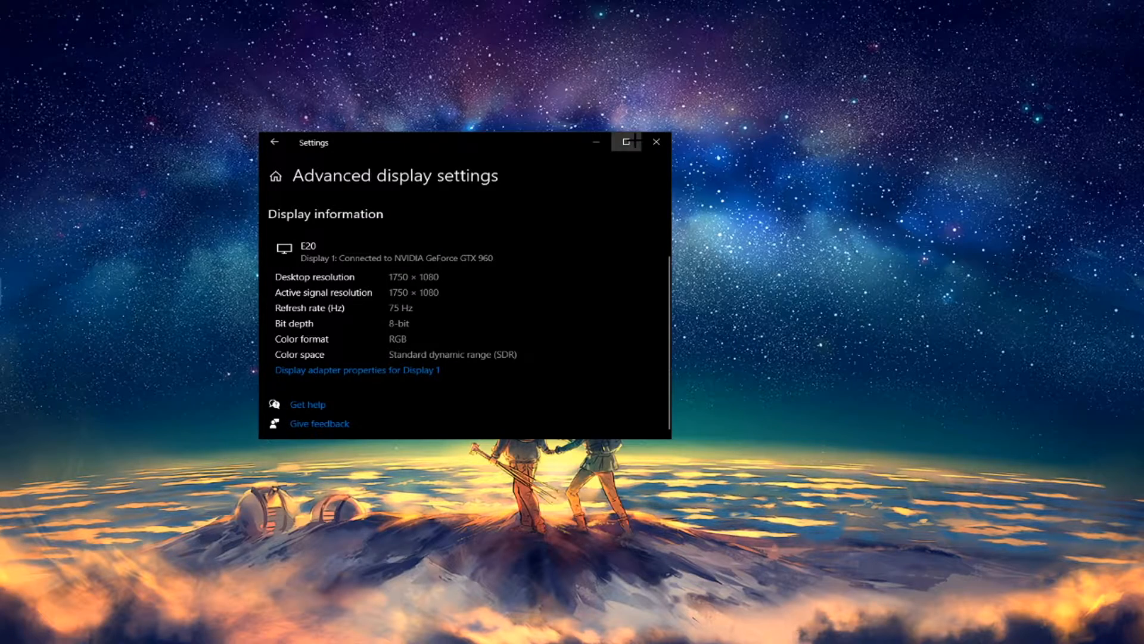
pyautogui.click(626, 142)
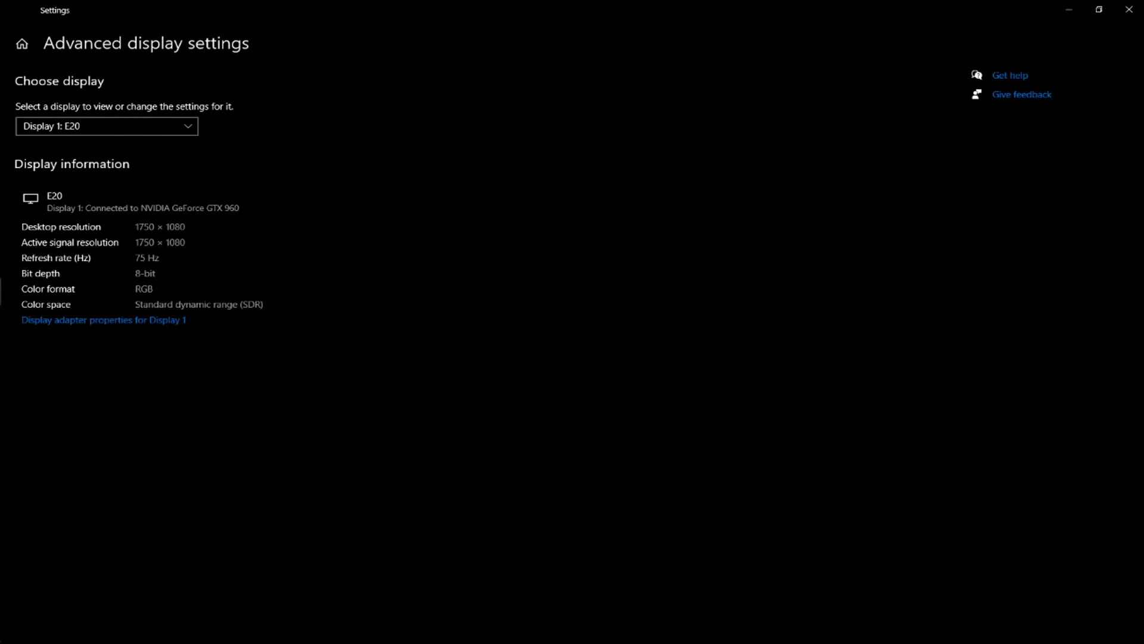
# Leave the advanced display settings and return to the Settings home page
pyautogui.click(15, 9)
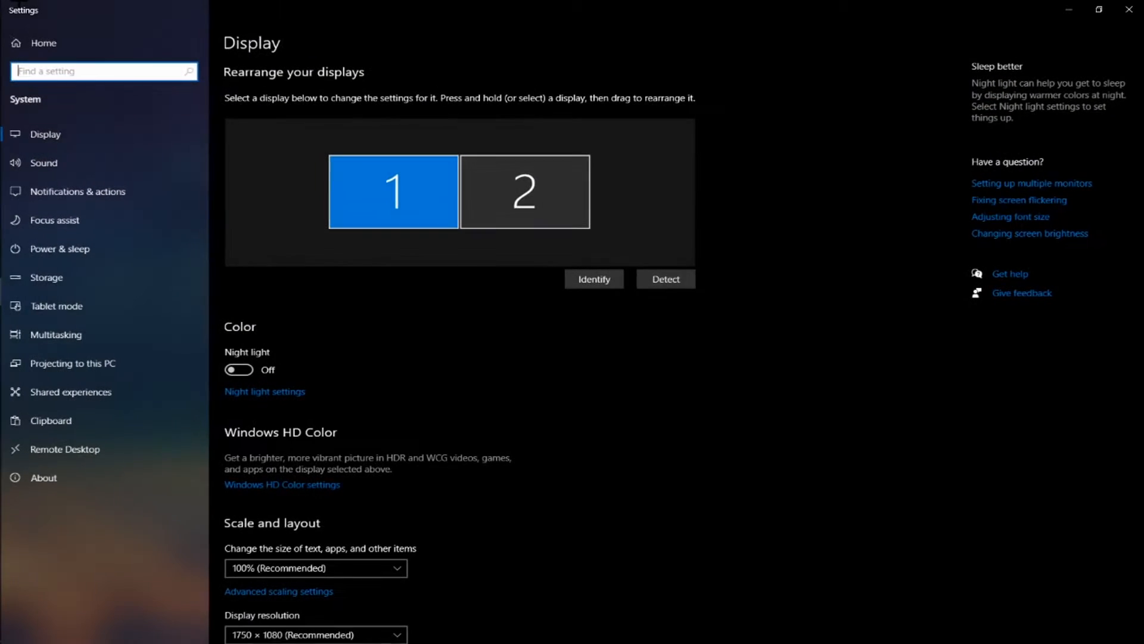
pyautogui.click(103, 42)
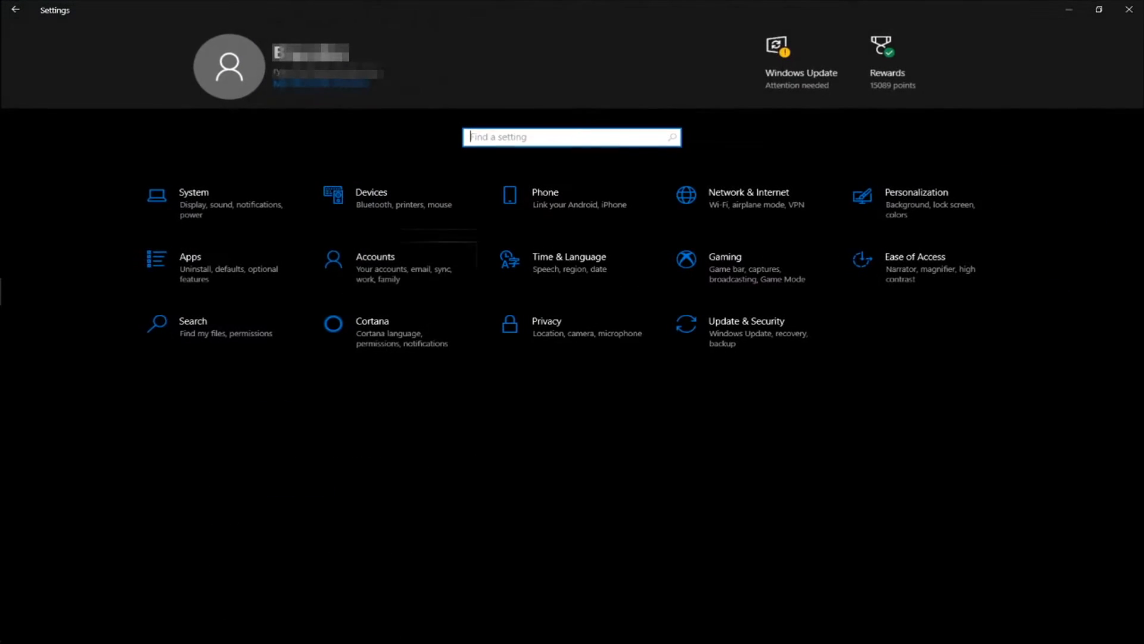
pyautogui.click(455, 569)
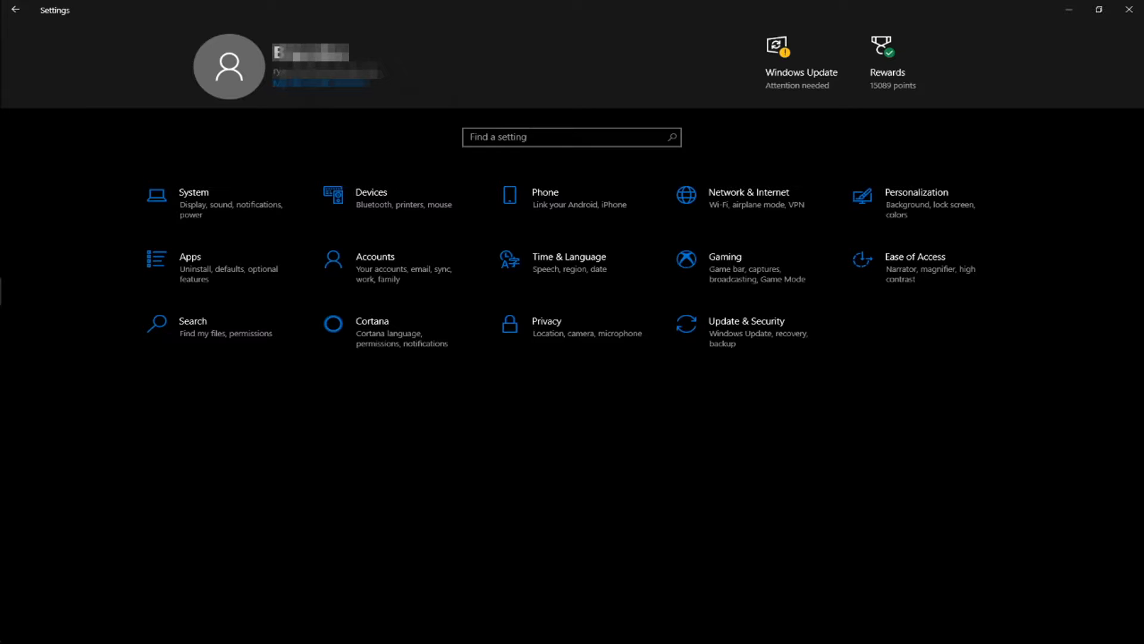
pyautogui.click(200, 205)
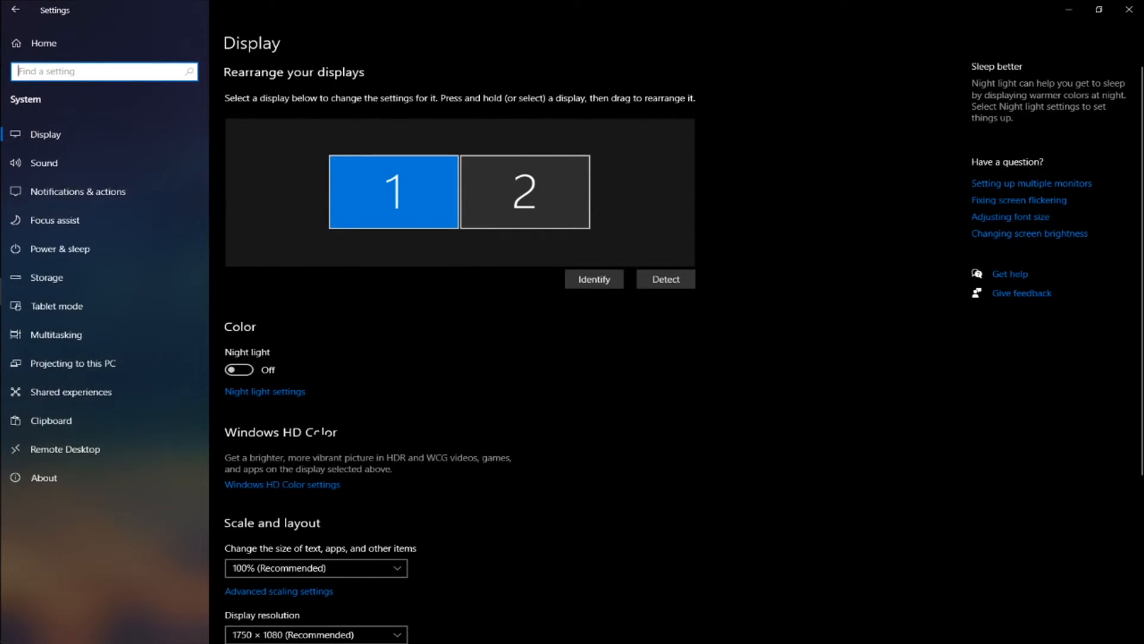
pyautogui.hotkey('alt', 'Left')
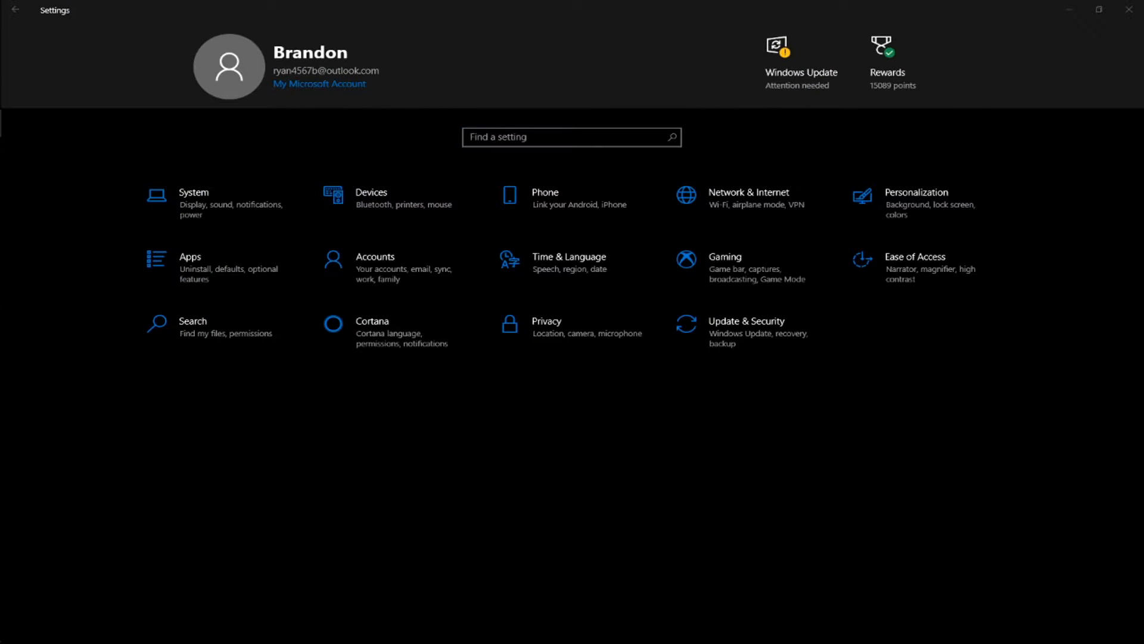
# Turn off notifications from apps and other senders in the system's Notifications & actions settings
pyautogui.click(202, 203)
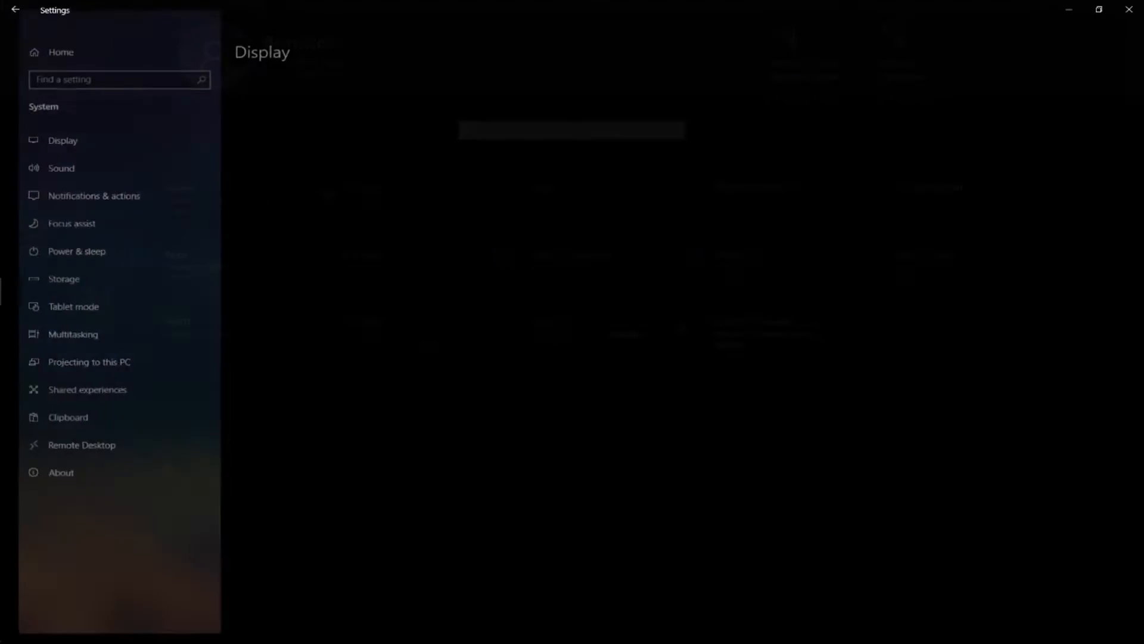
pyautogui.click(132, 191)
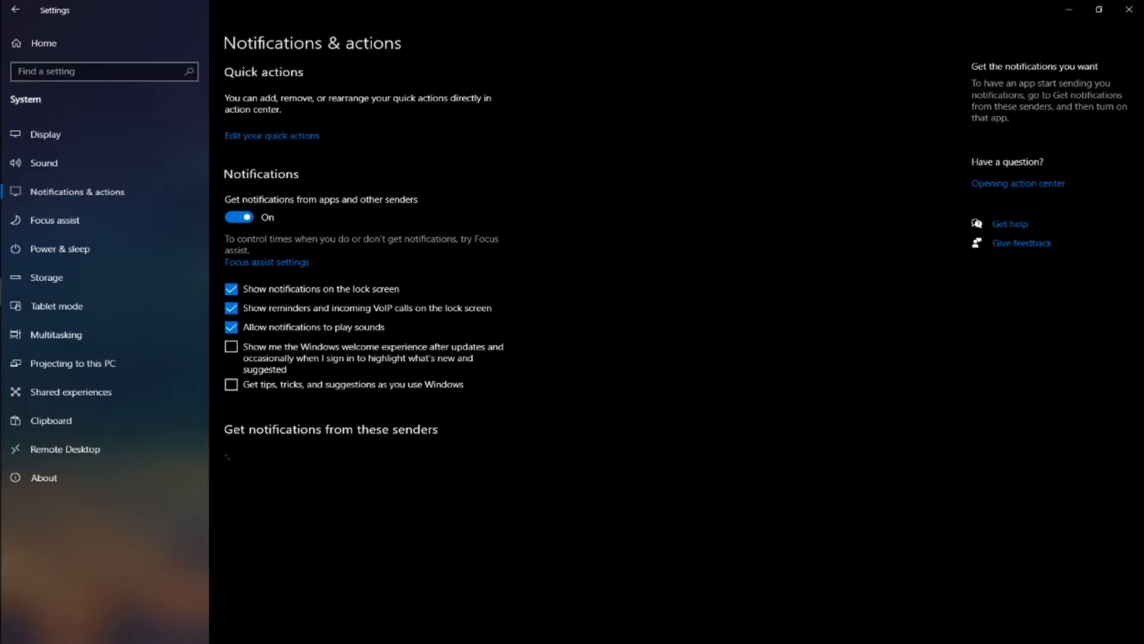
pyautogui.click(246, 217)
# Set the screen to turn off Never when plugged in under Power & sleep, and return to the Settings home page
pyautogui.click(122, 257)
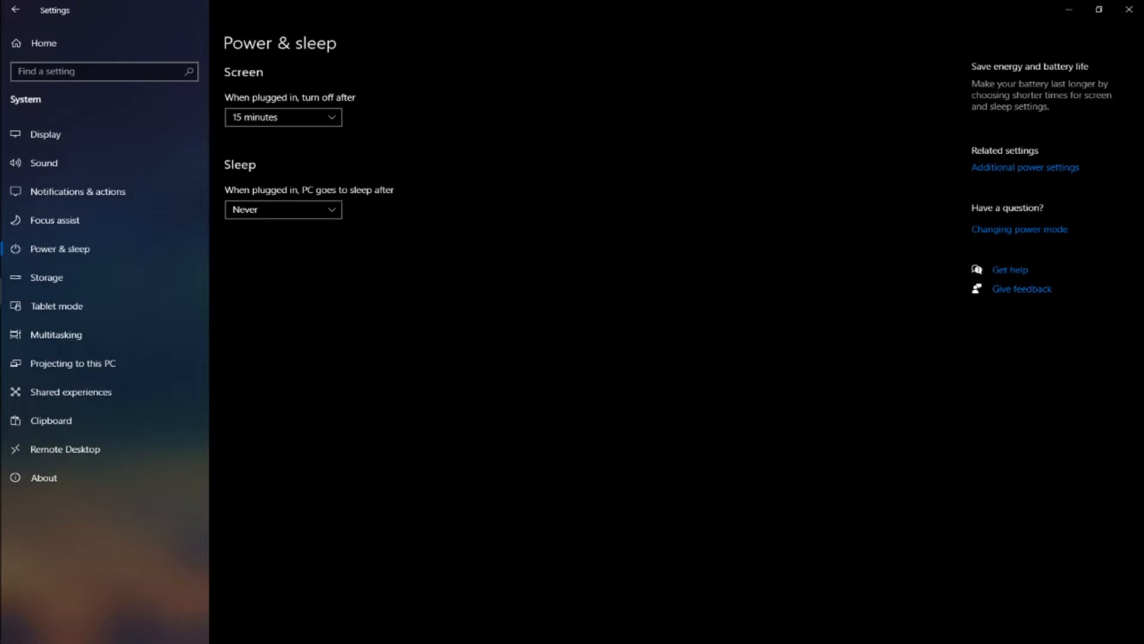
pyautogui.click(316, 117)
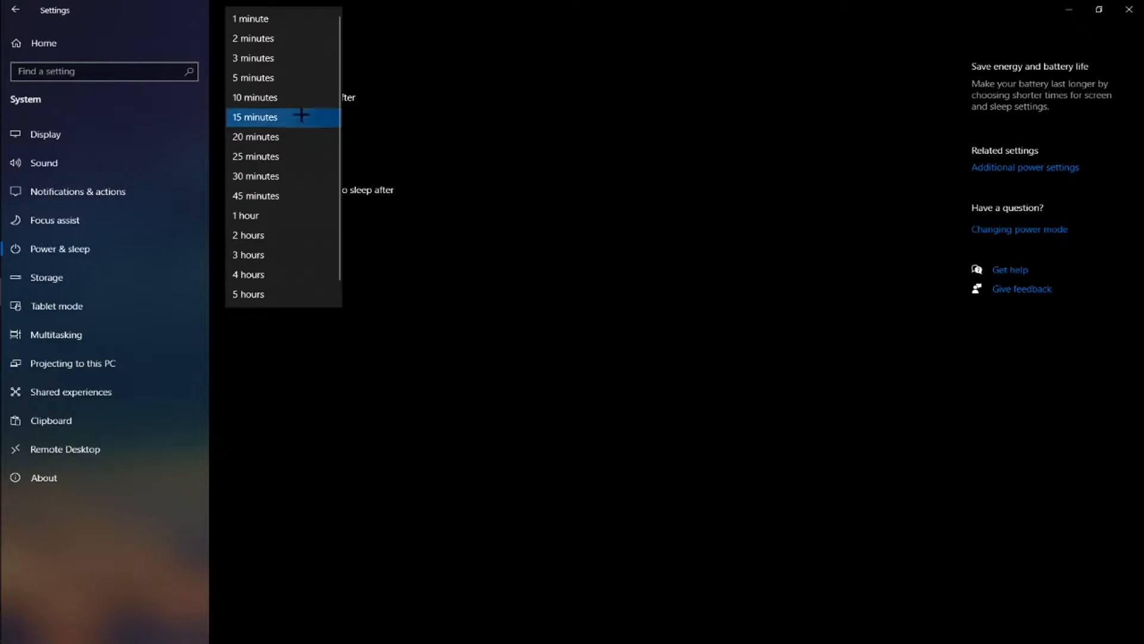
pyautogui.scroll(-1, 298, 197)
pyautogui.click(298, 294)
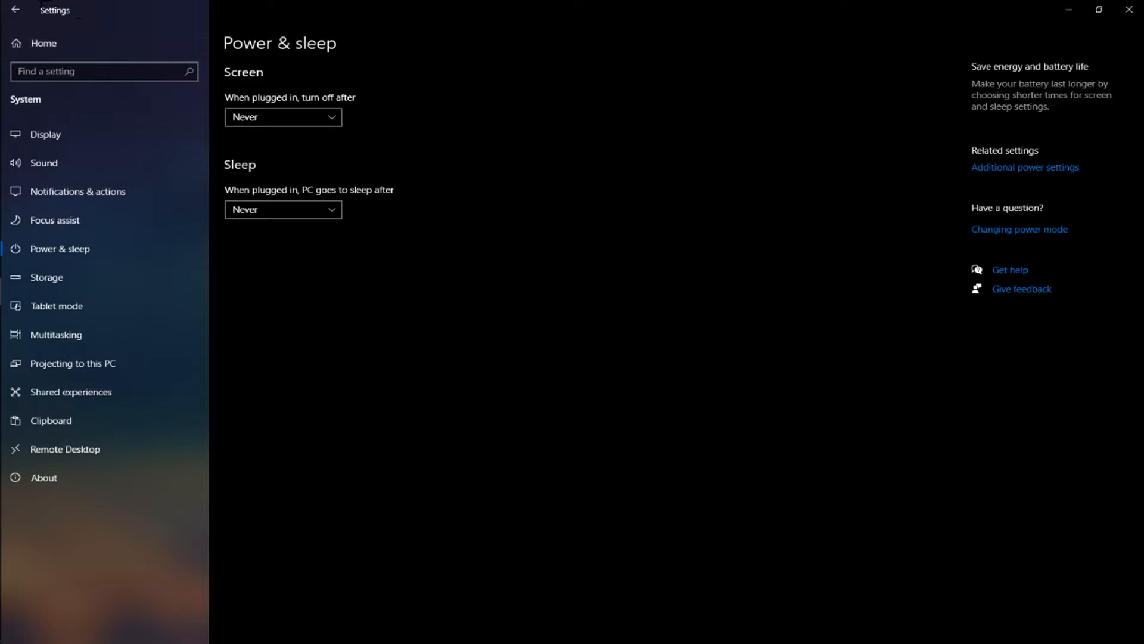
pyautogui.click(15, 9)
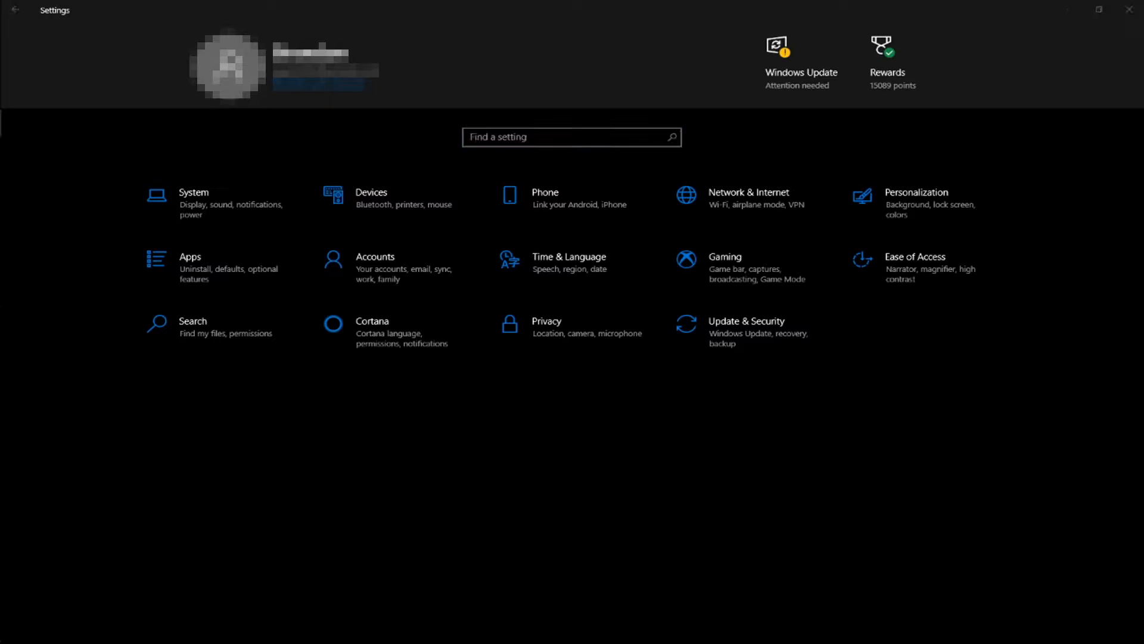
# Turn off automatic detection of proxy settings under Network & Internet and return to the Settings home page
pyautogui.click(730, 195)
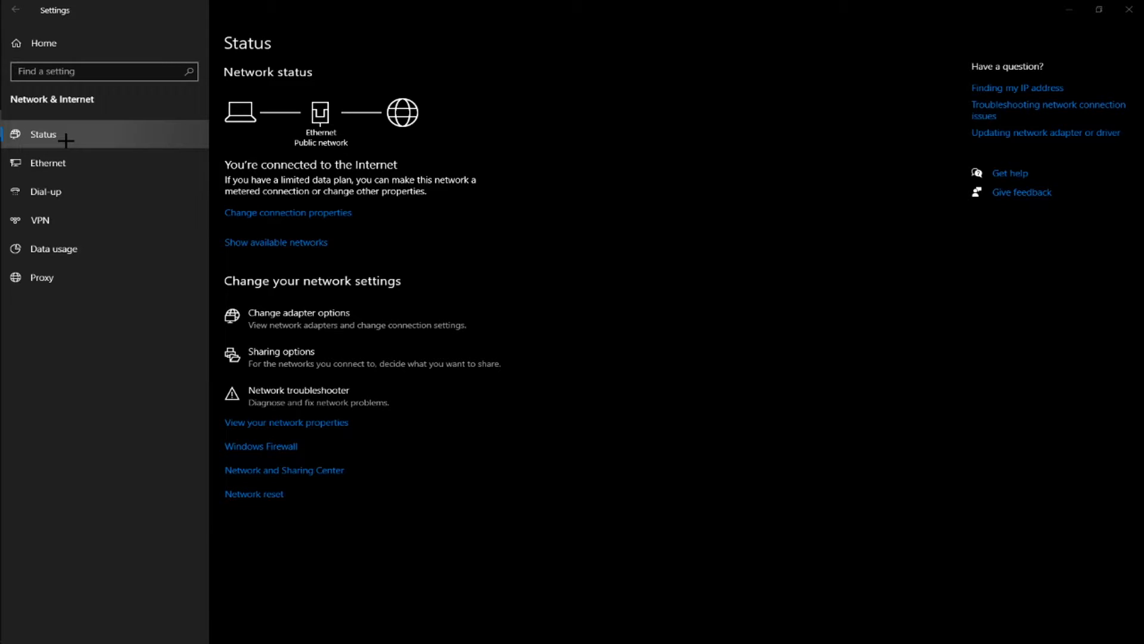
pyautogui.click(53, 248)
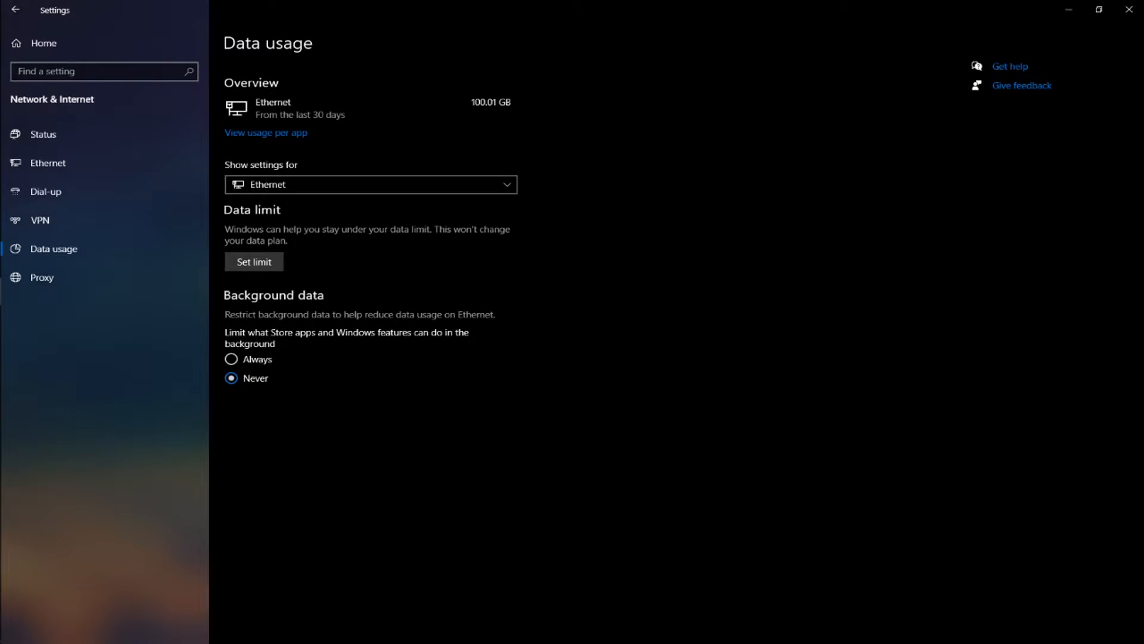
pyautogui.click(107, 269)
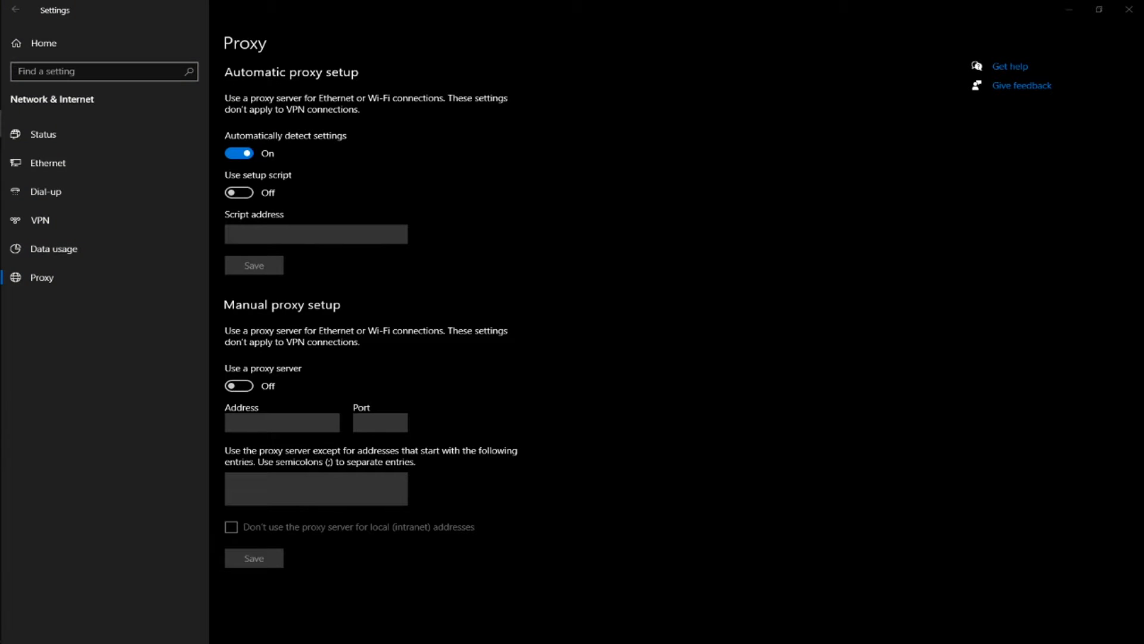
pyautogui.click(244, 153)
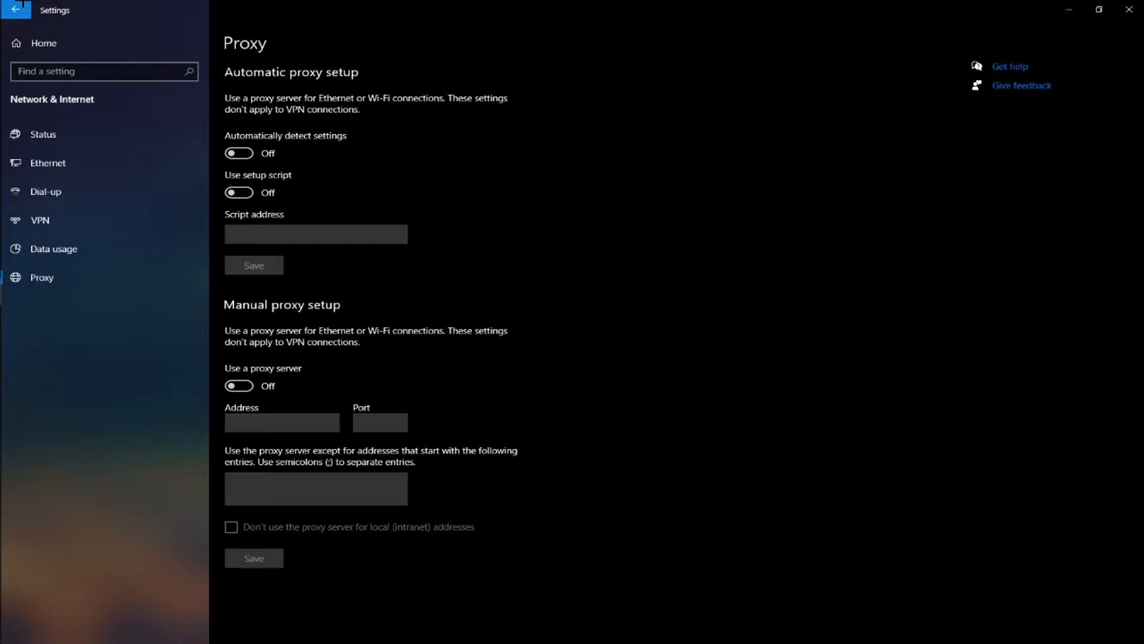
pyautogui.click(16, 9)
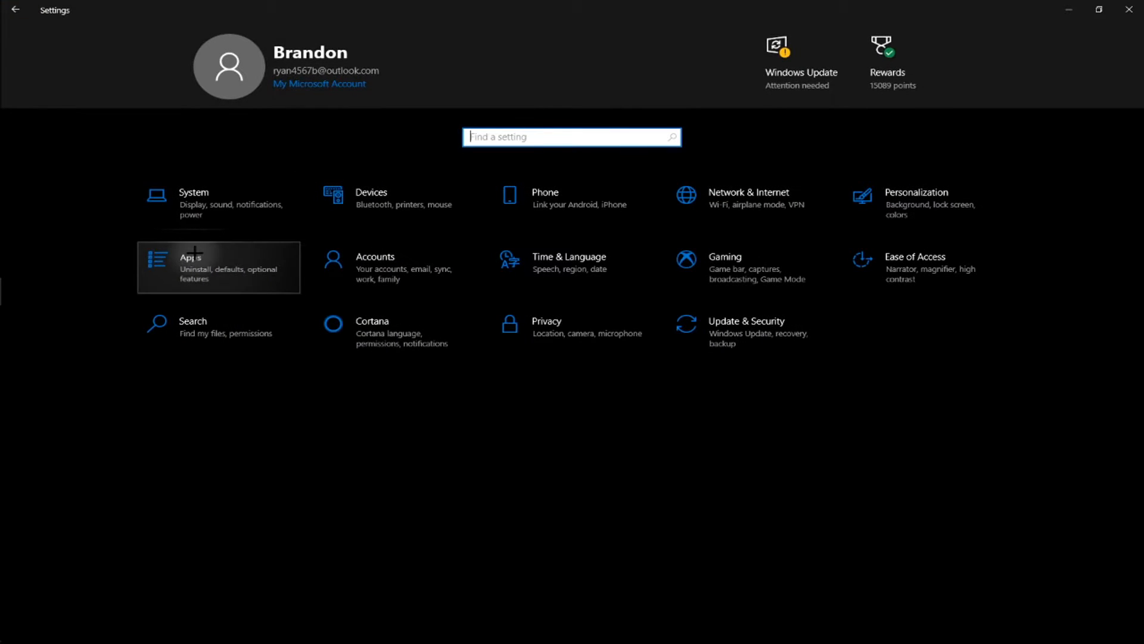
# Look through the installed apps in Apps & features for unneeded programs and expand the Minecraft entry
pyautogui.click(219, 268)
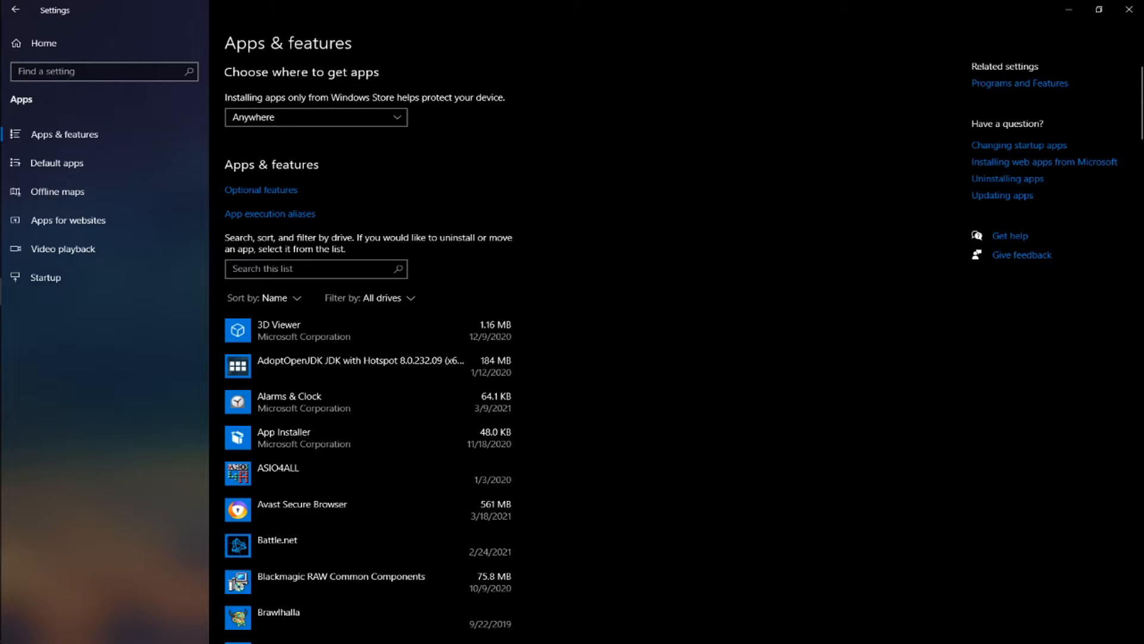
pyautogui.scroll(-5, 367, 388)
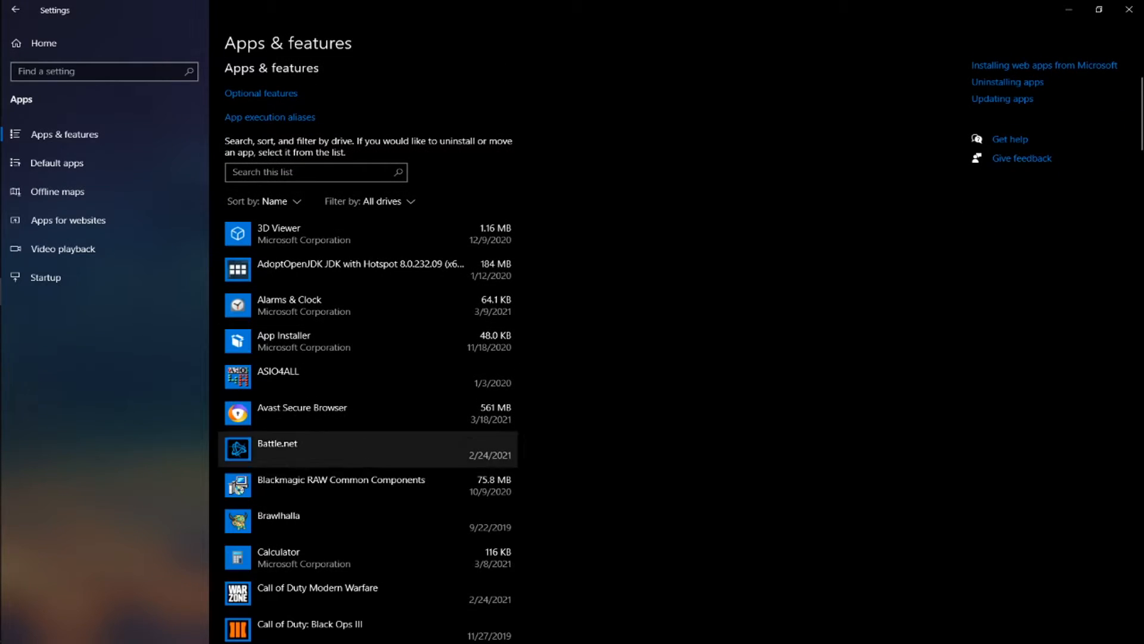
pyautogui.scroll(-20, 366, 382)
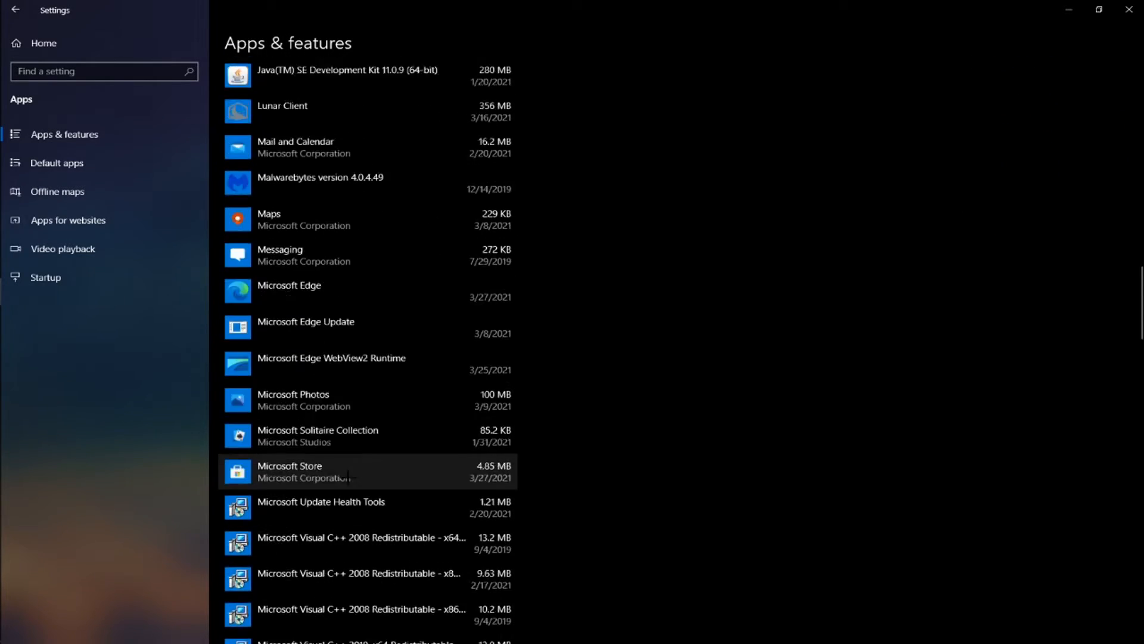
pyautogui.scroll(-20, 367, 381)
pyautogui.scroll(20, 366, 465)
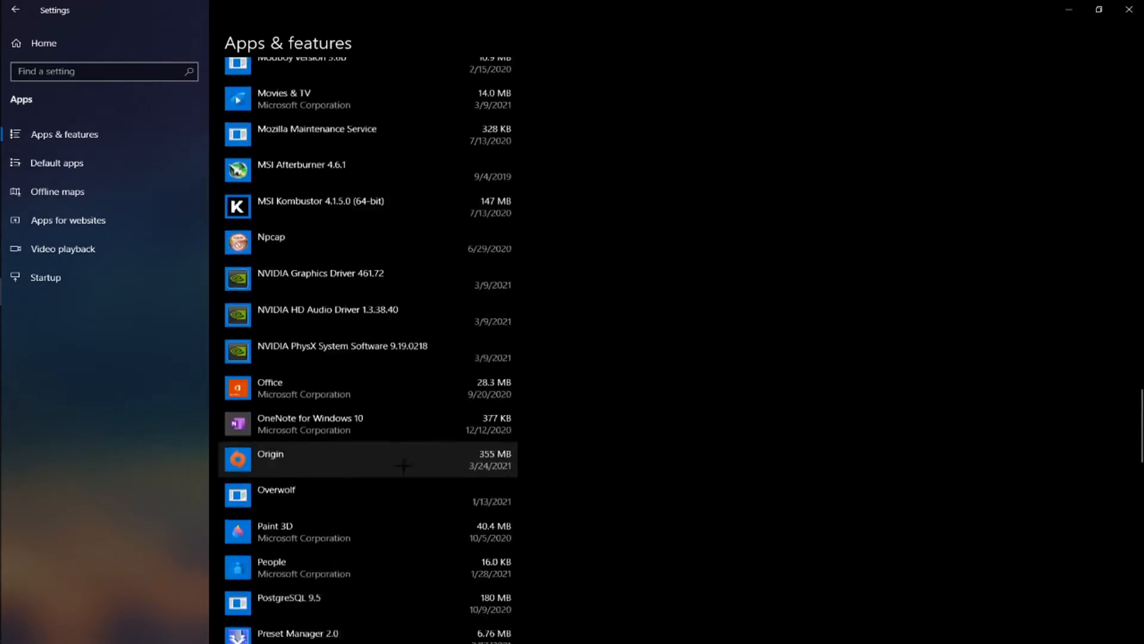
pyautogui.scroll(20, 367, 507)
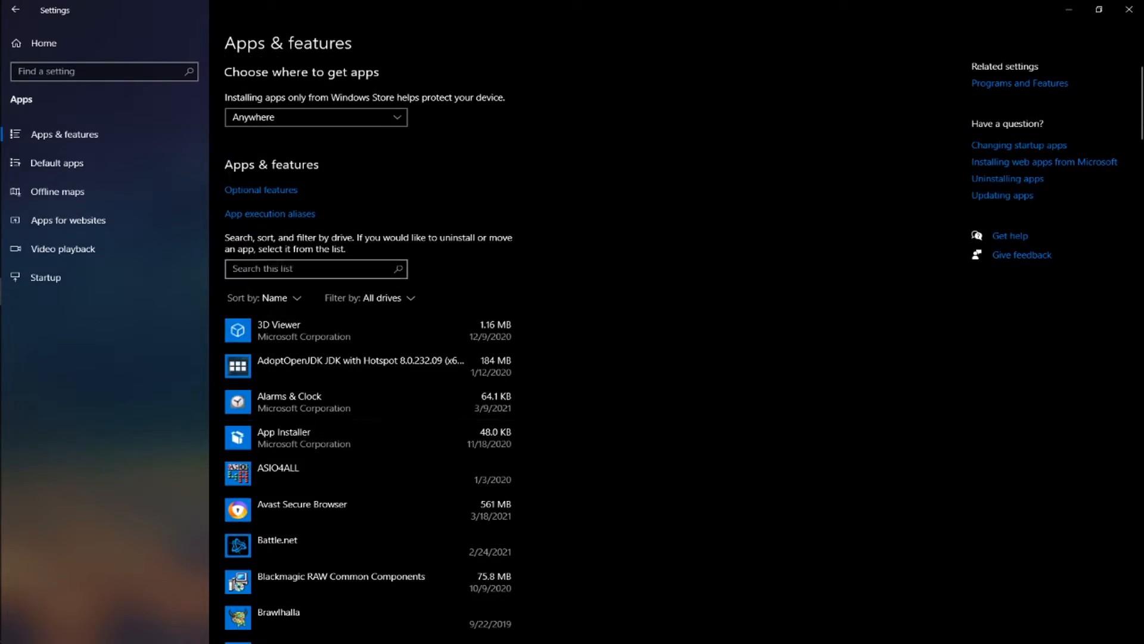
pyautogui.scroll(-20, 366, 438)
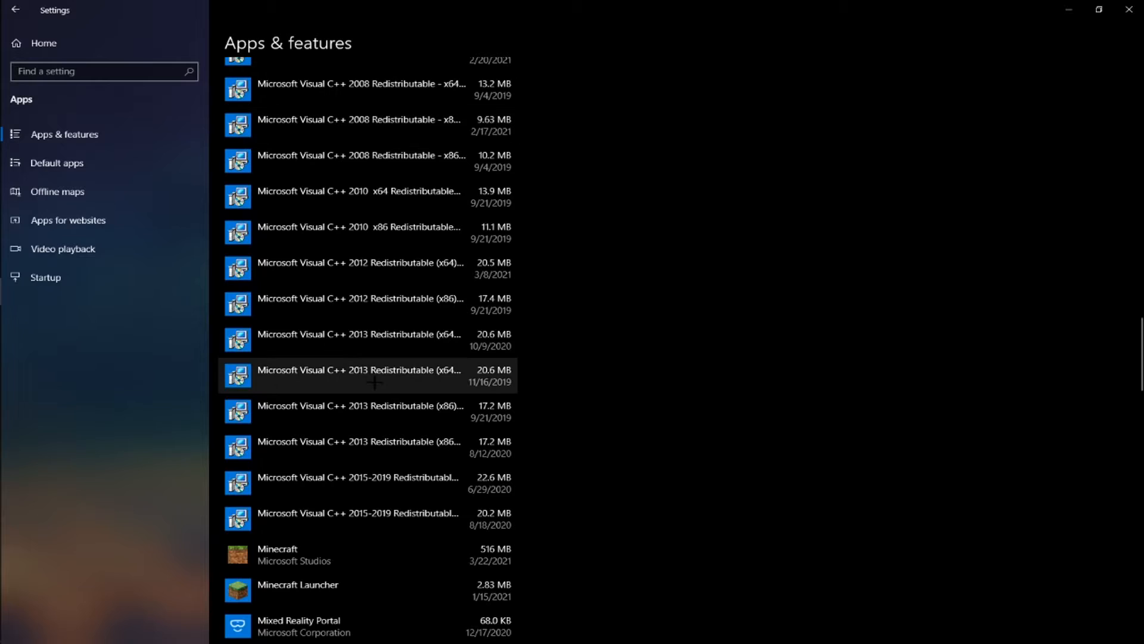
pyautogui.scroll(-2, 331, 275)
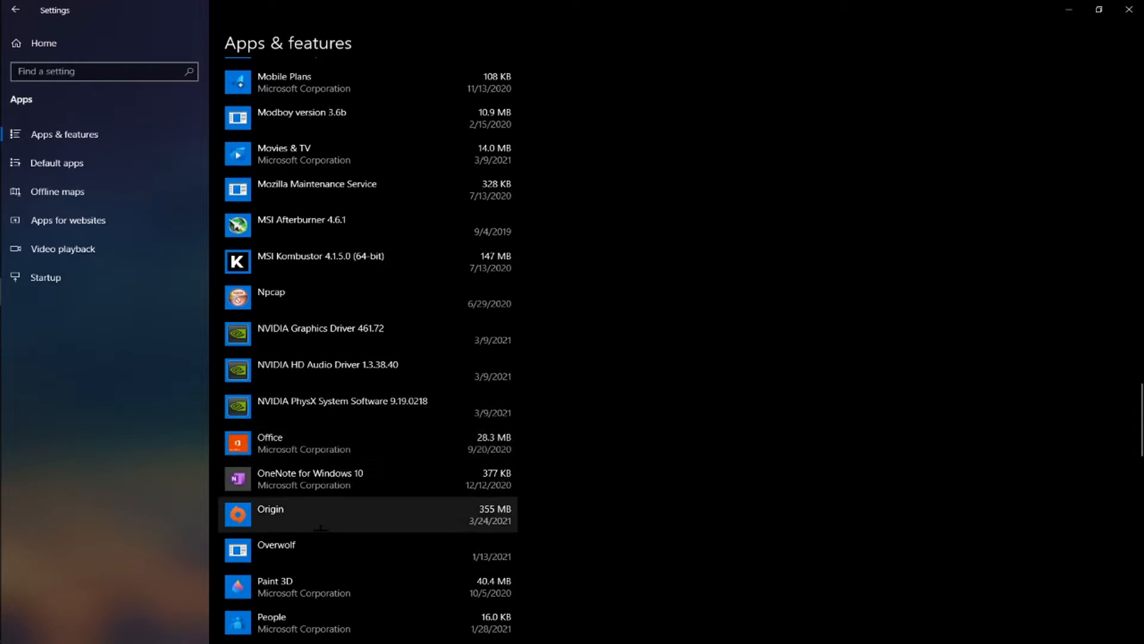
pyautogui.scroll(4, 331, 536)
pyautogui.scroll(2, 358, 164)
pyautogui.click(358, 167)
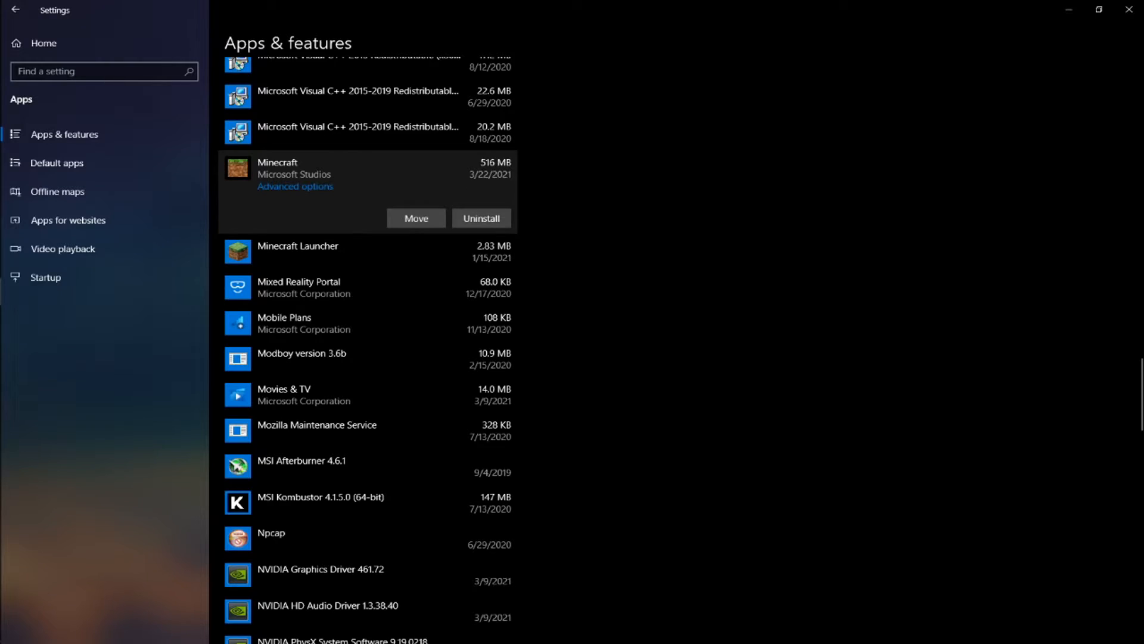
# Uninstall Hyperscape from the list of installed apps and confirm the removal
pyautogui.scroll(15, 368, 351)
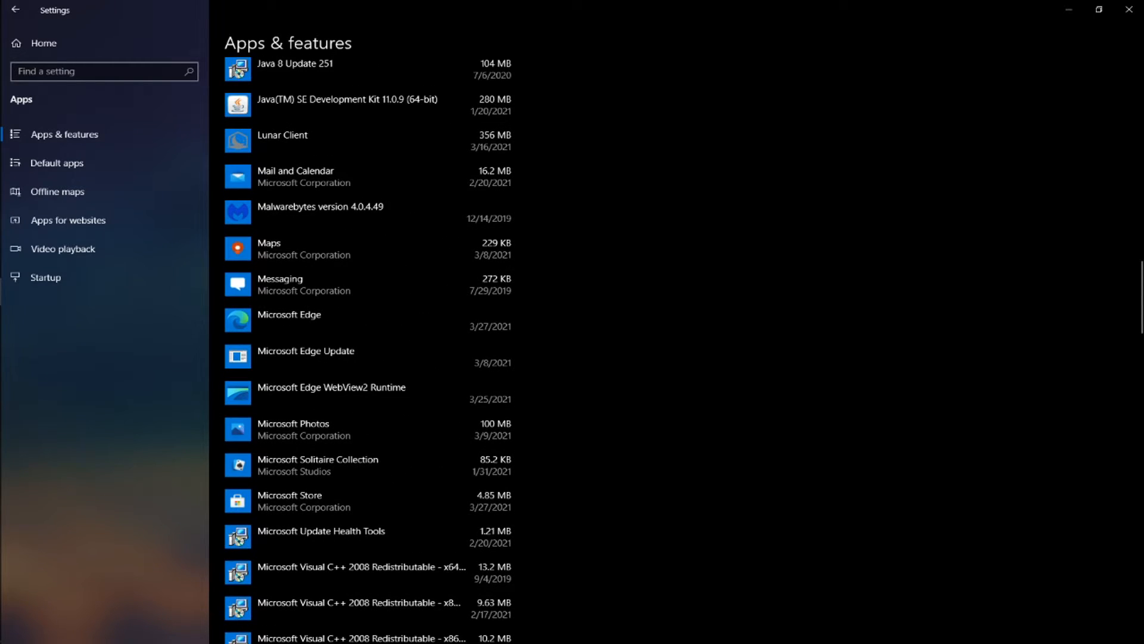
pyautogui.scroll(3, 368, 418)
pyautogui.scroll(3, 368, 417)
pyautogui.click(417, 349)
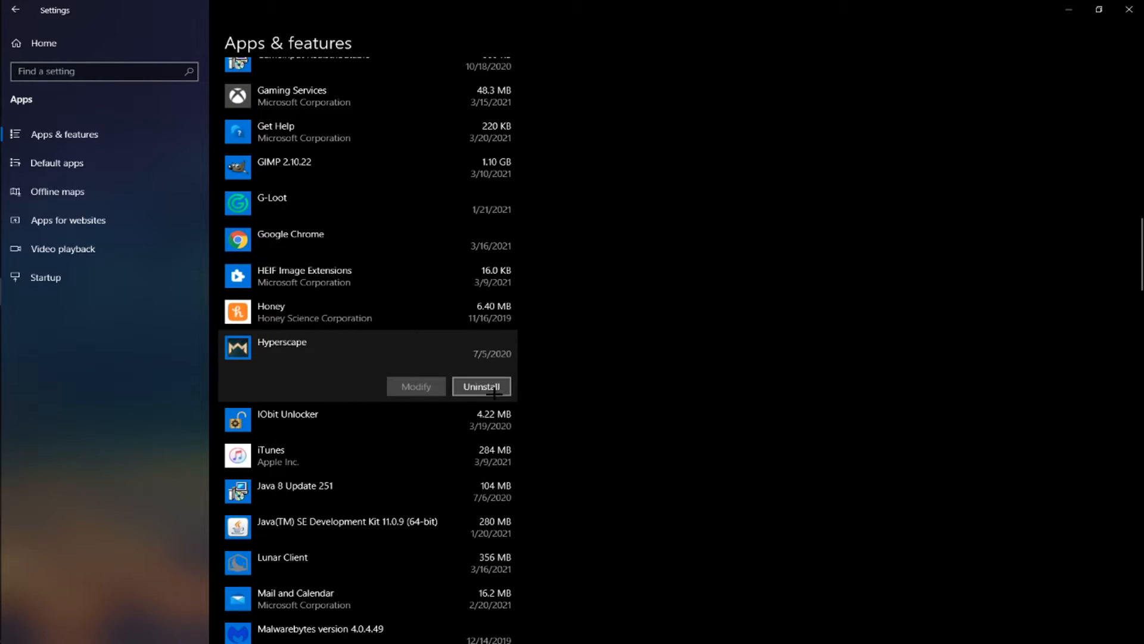
pyautogui.click(494, 391)
pyautogui.click(540, 360)
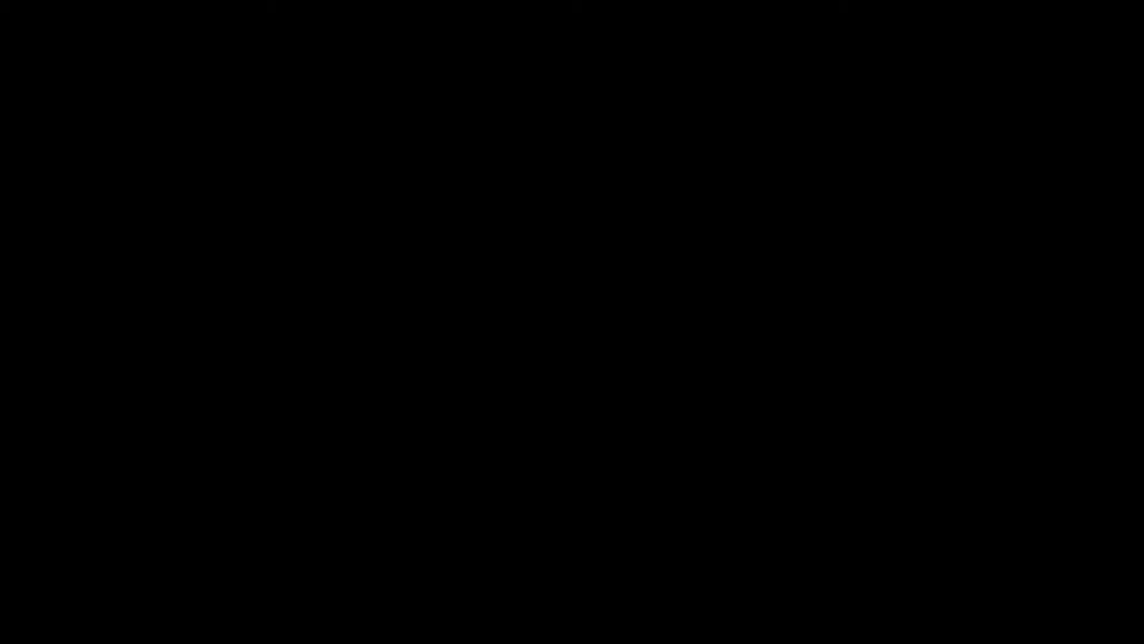
# Open the Startup apps settings and review which apps are allowed to start at login
pyautogui.moveTo(2, 294)
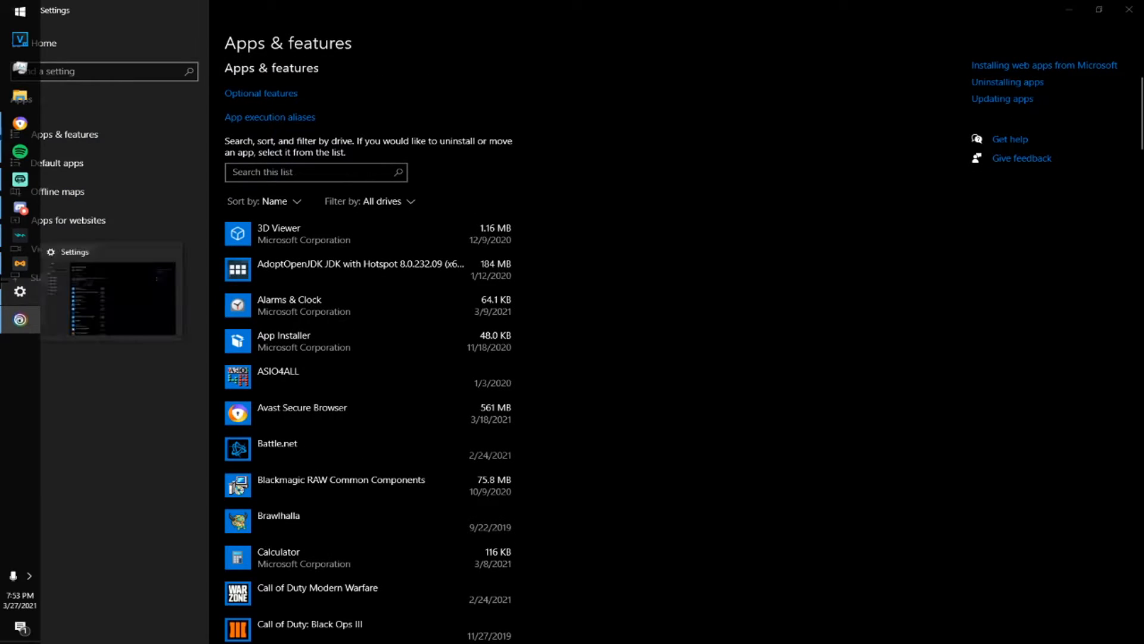
pyautogui.click(20, 319)
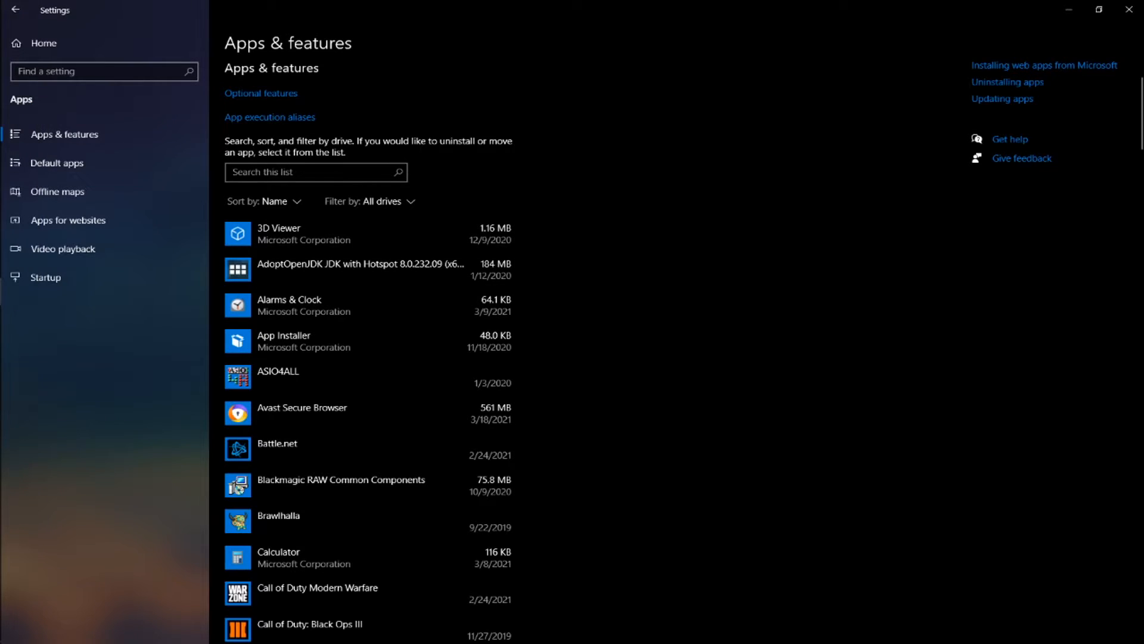
pyautogui.click(127, 280)
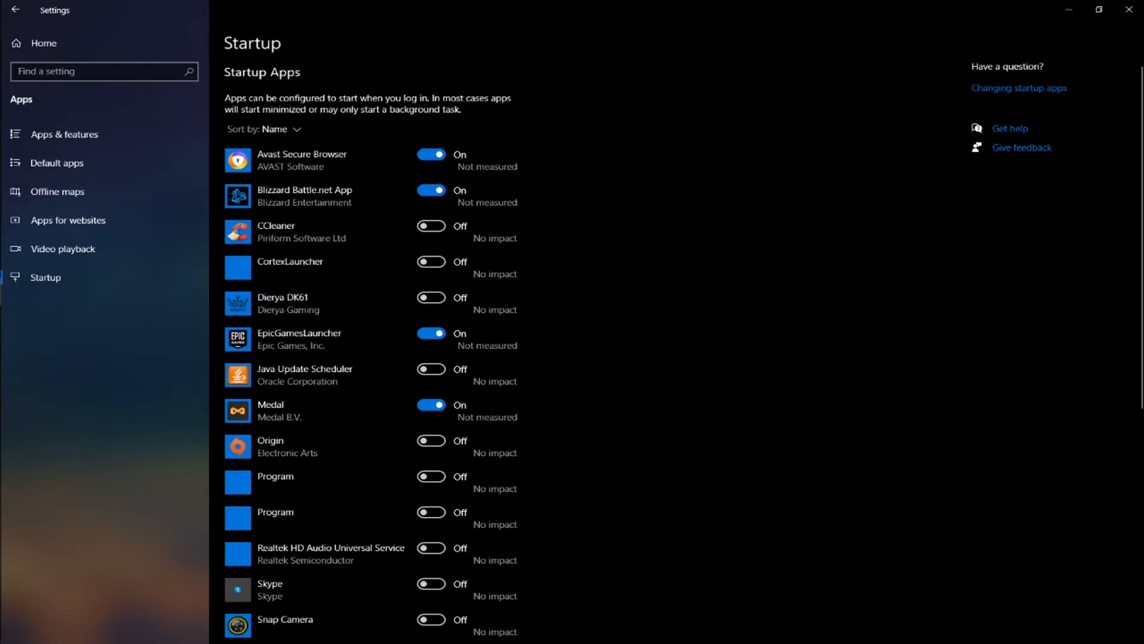
pyautogui.scroll(-8, 536, 352)
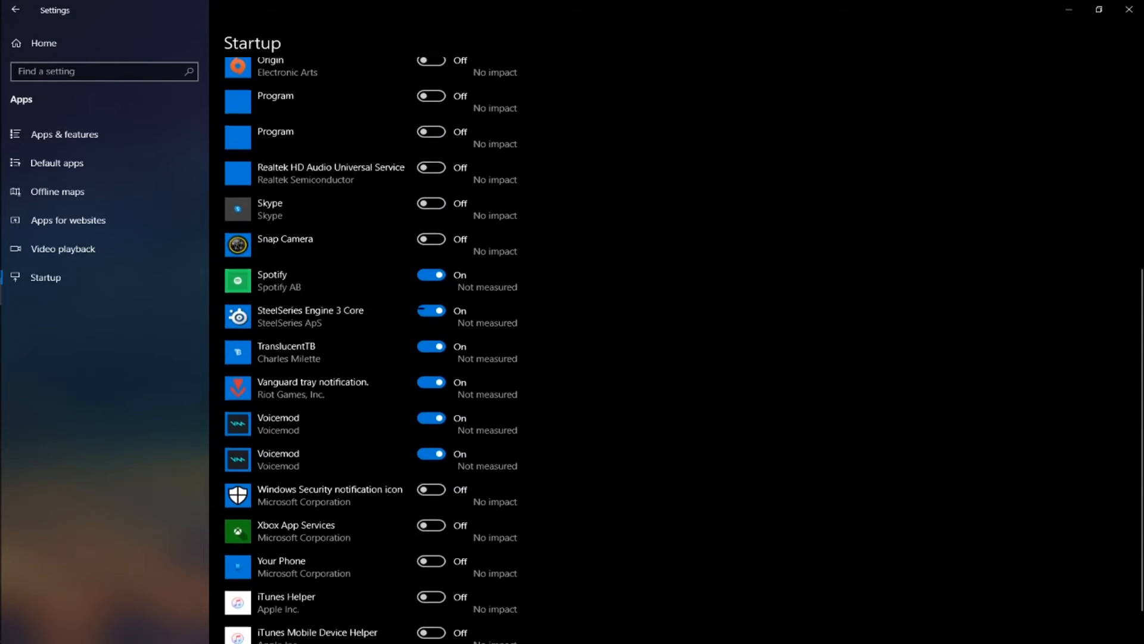
pyautogui.scroll(3, 537, 351)
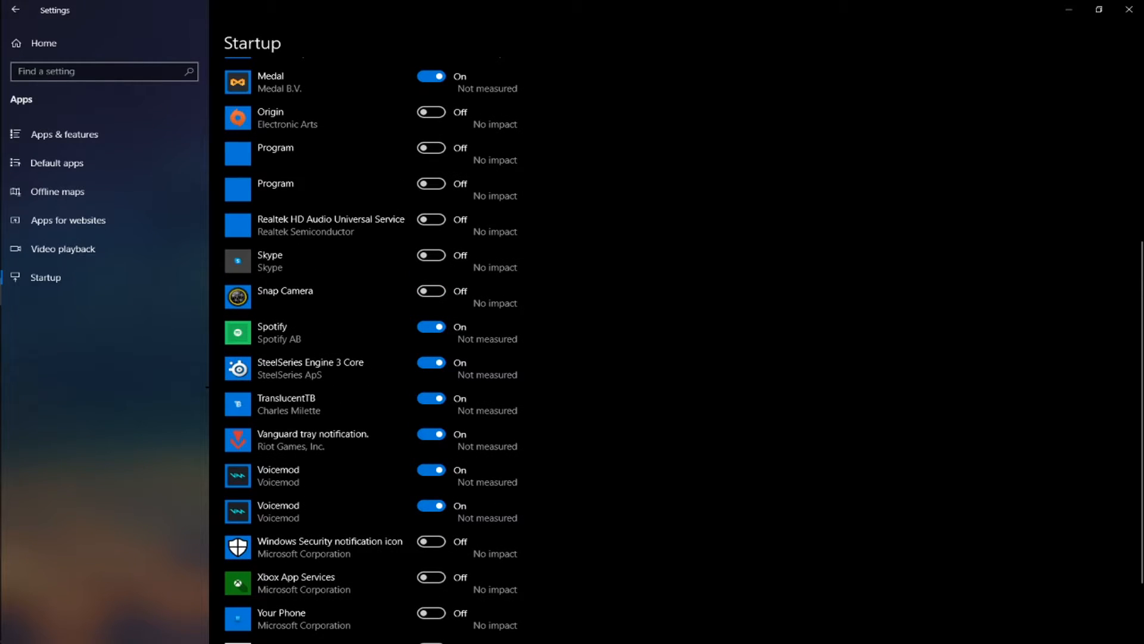
pyautogui.scroll(10, 536, 352)
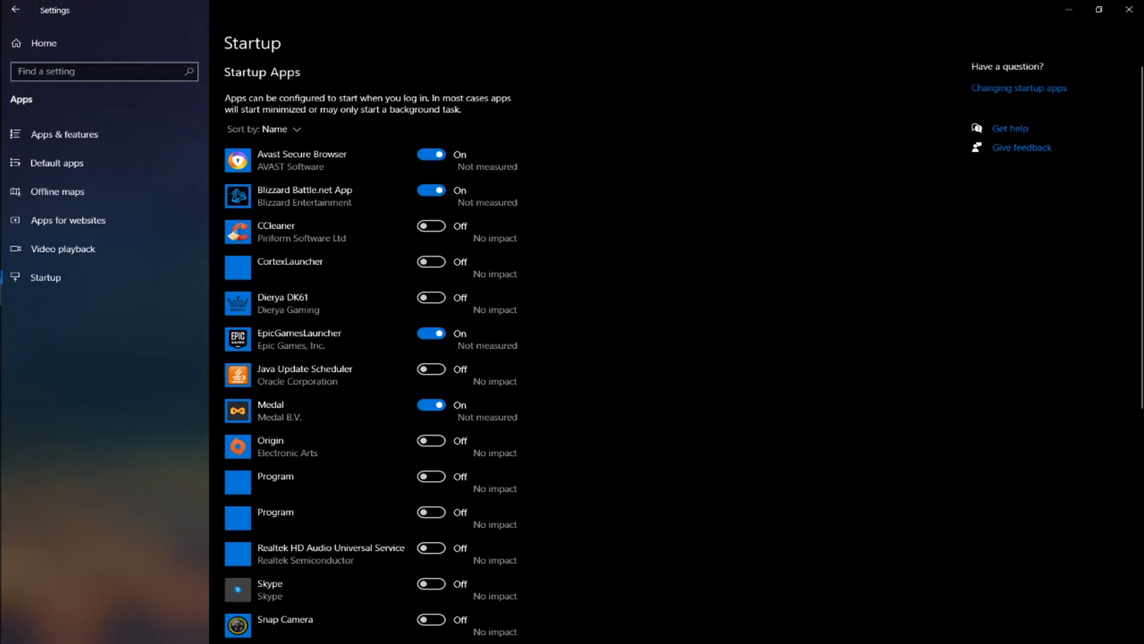
pyautogui.scroll(-7, 676, 349)
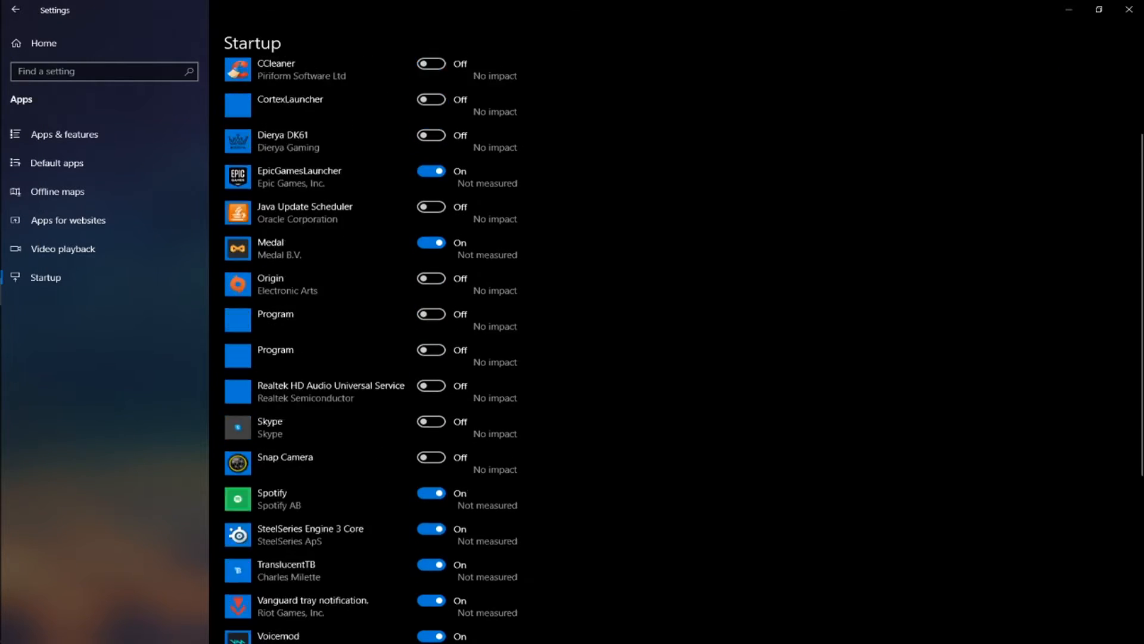
pyautogui.scroll(7, 675, 349)
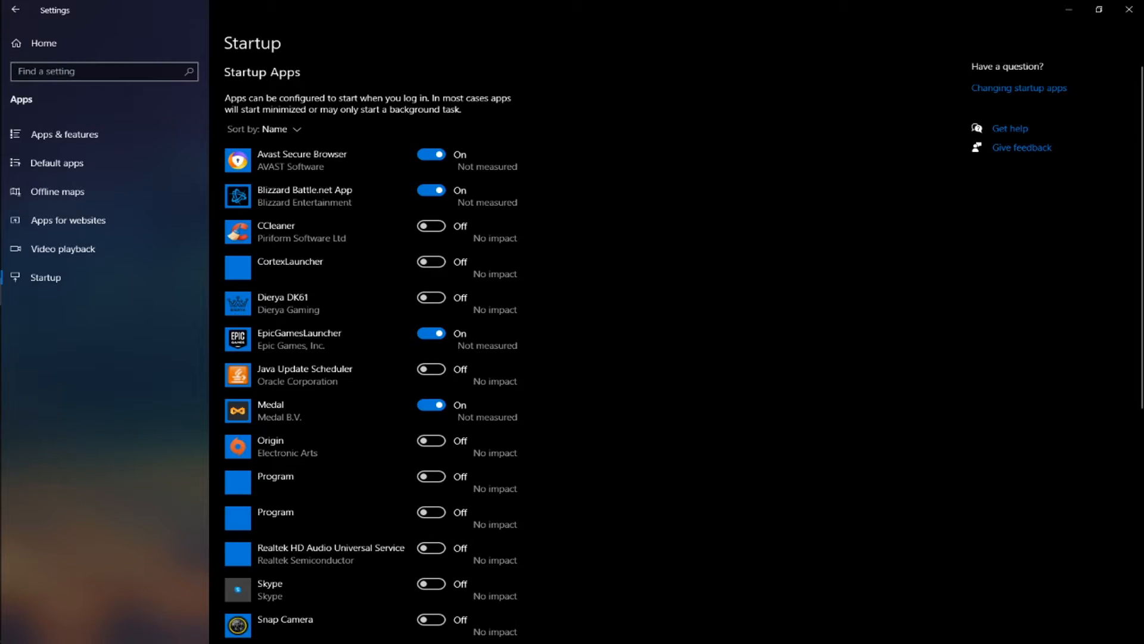
# Look through the rest of the startup apps list, from Origin to iTunes Mobile Device Helper
pyautogui.scroll(-6, 370, 345)
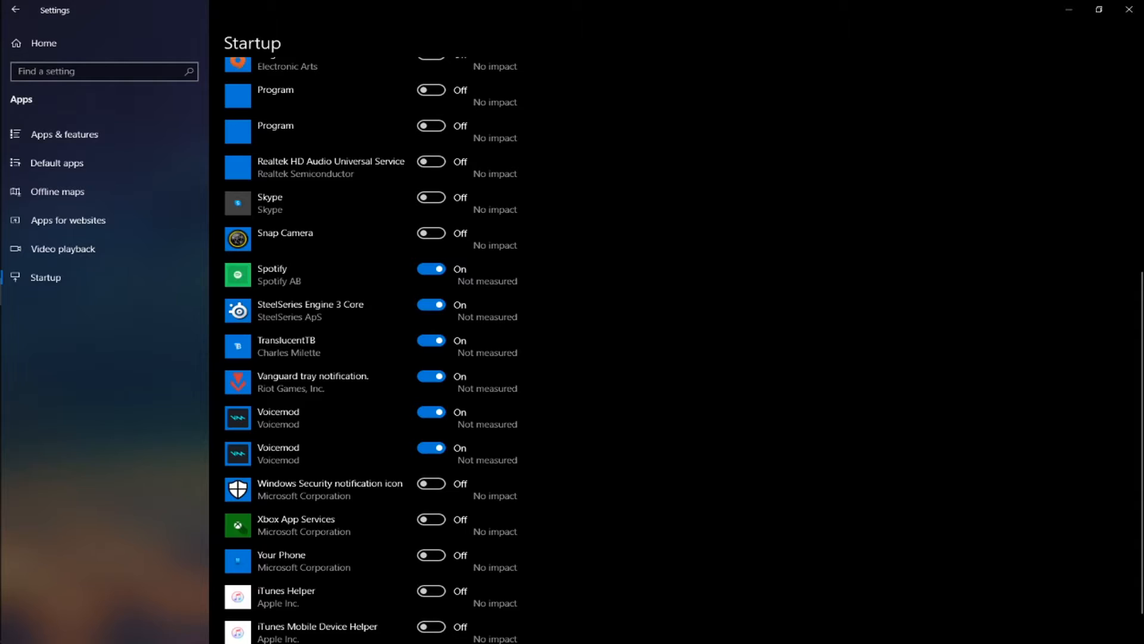
pyautogui.scroll(6, 370, 346)
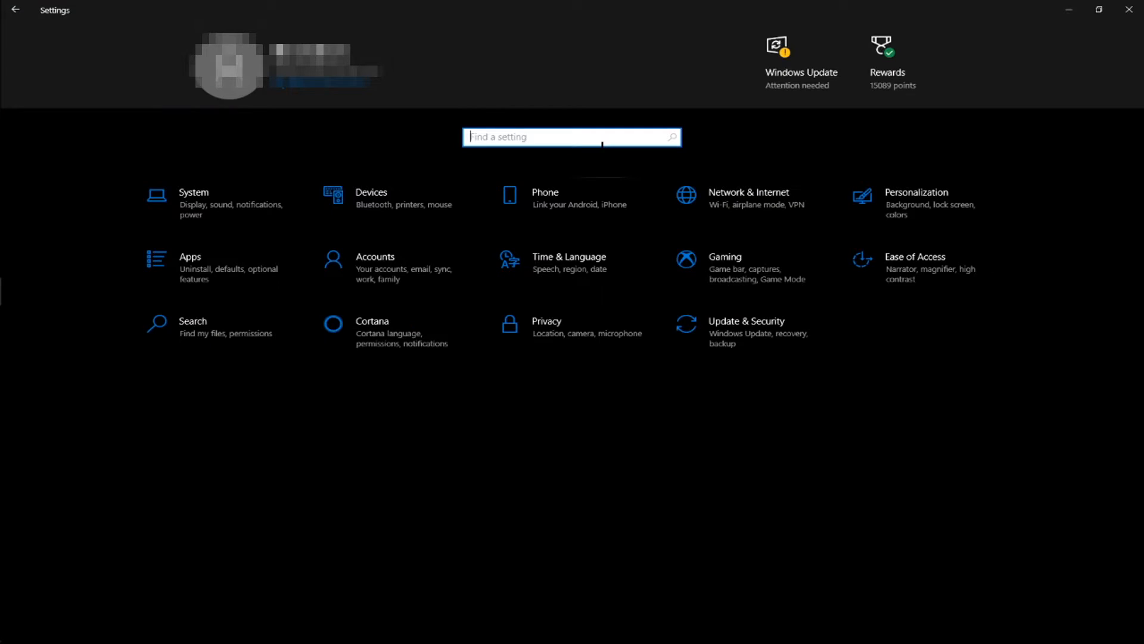
# Search the settings for "game ba" and open the Game bar page of the Gaming settings
pyautogui.write('gqm')
pyautogui.press('BackSpace')
pyautogui.press('BackSpace')
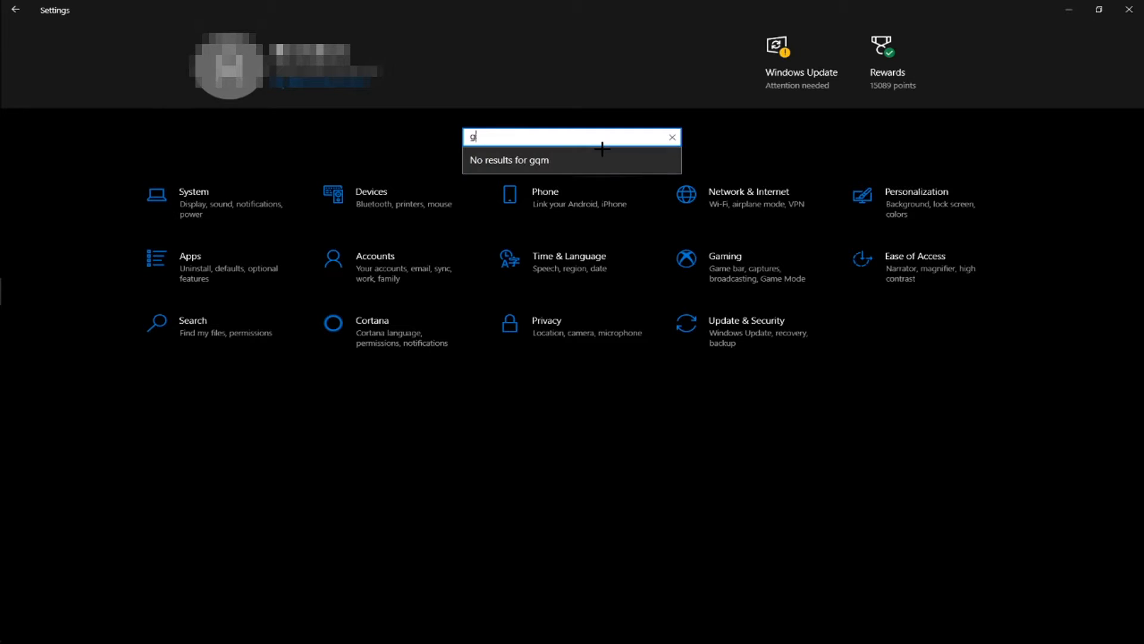
pyautogui.write('ame ba')
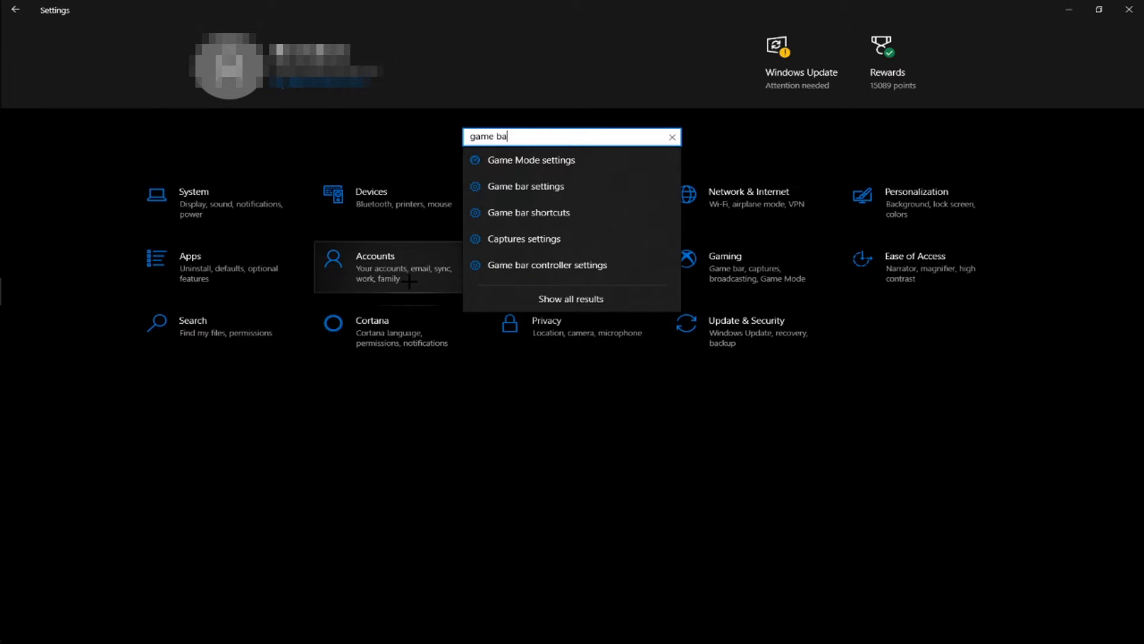
pyautogui.press('Return')
pyautogui.click(84, 82)
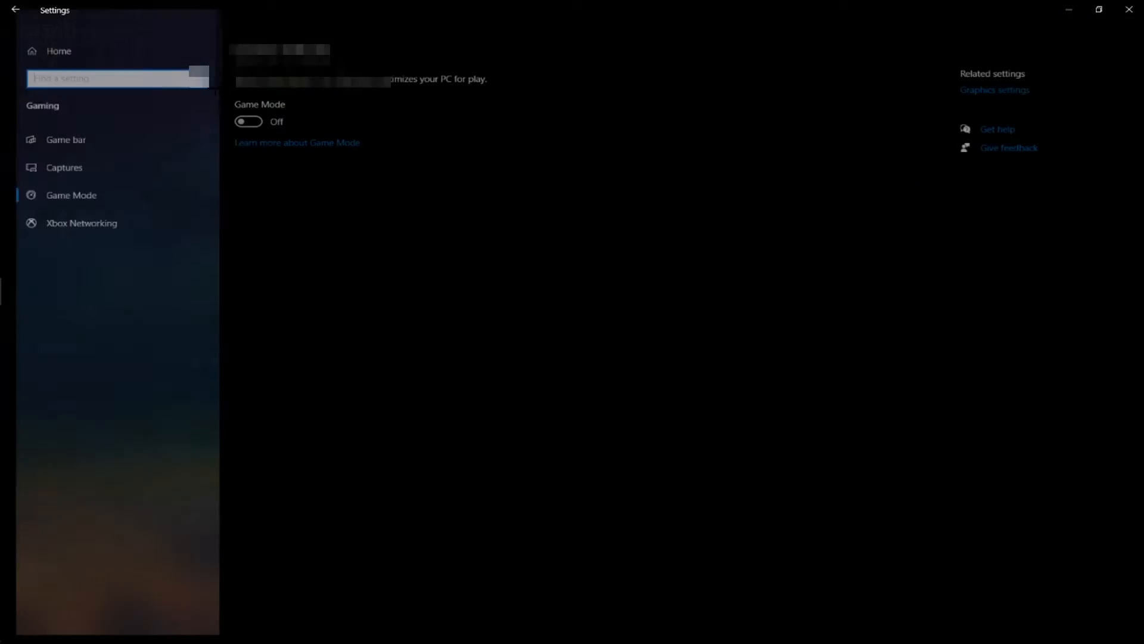
pyautogui.click(139, 143)
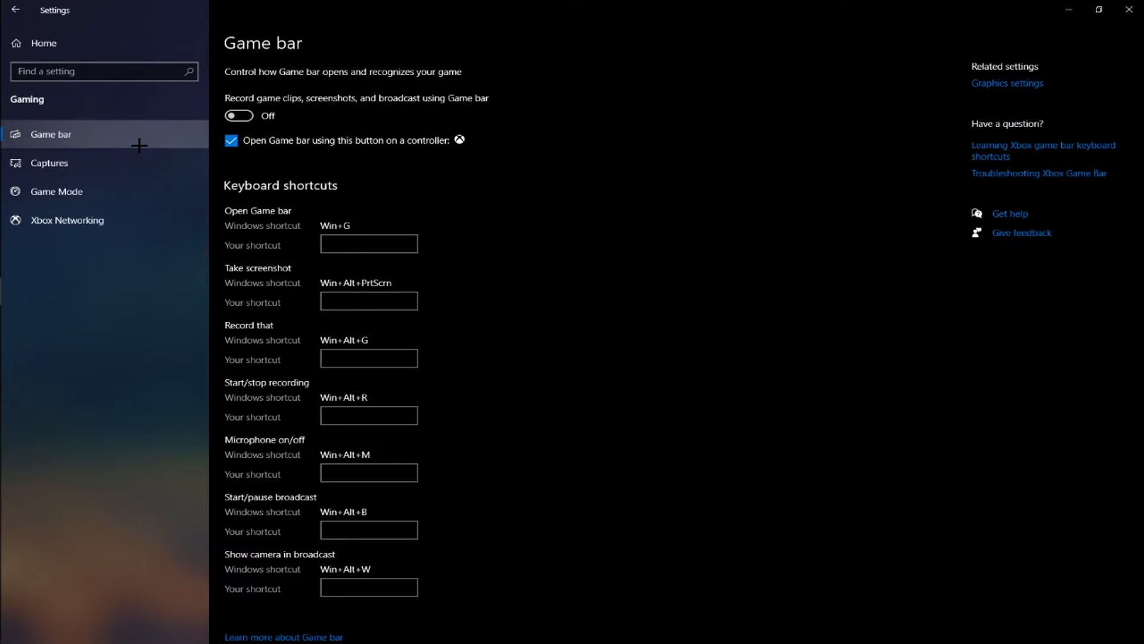
# Toggle Game Mode in the Gaming settings and look through the Ease of Access display options
pyautogui.click(113, 190)
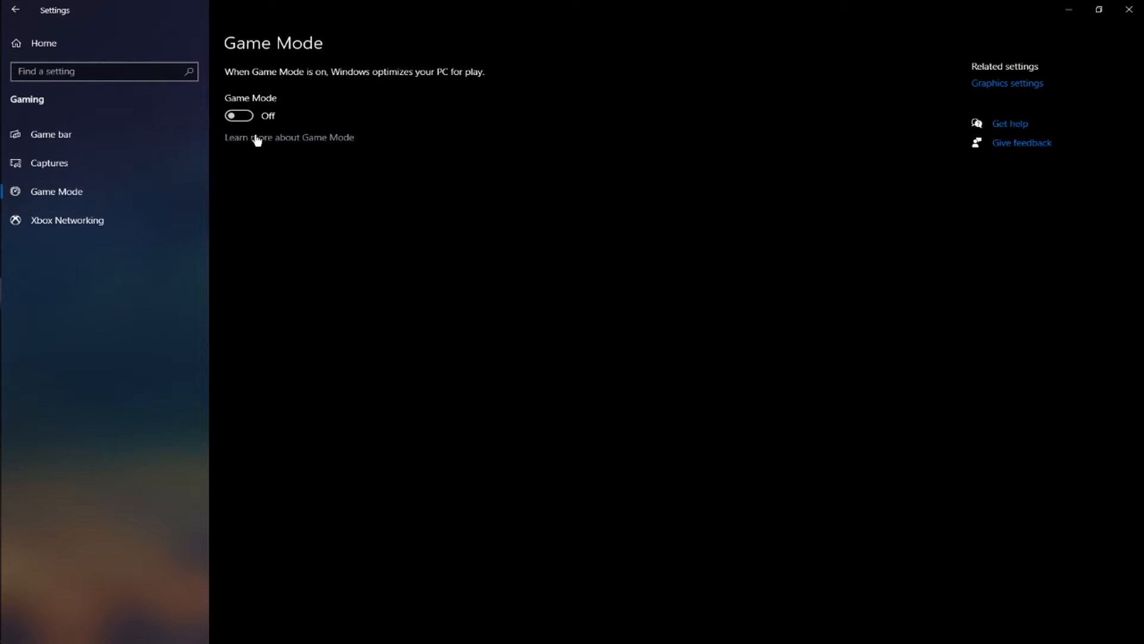
pyautogui.click(239, 115)
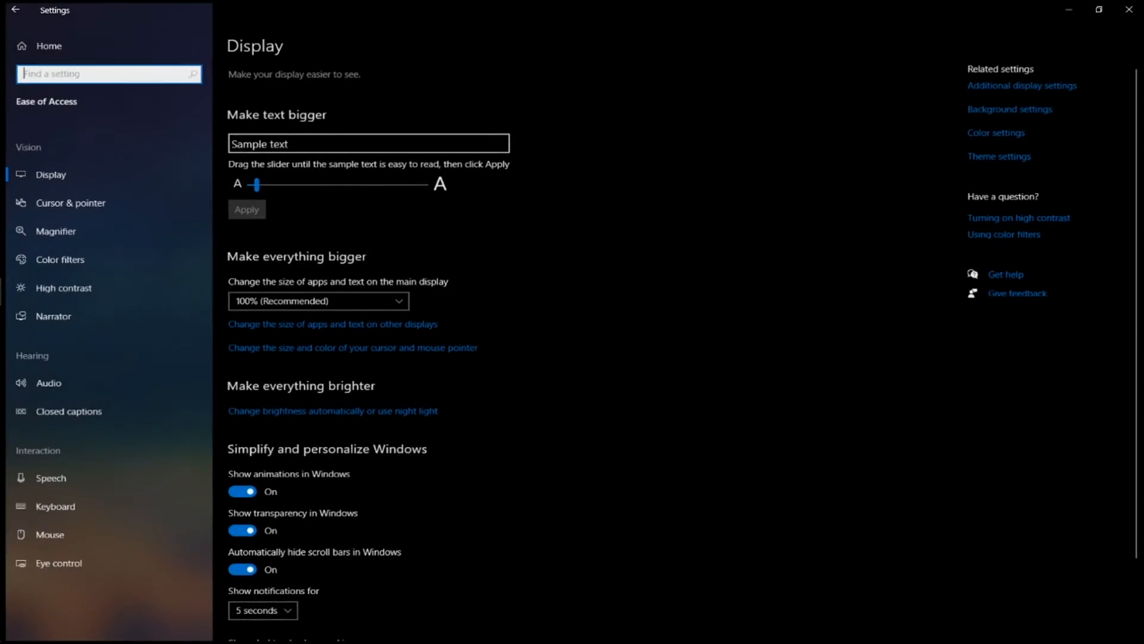
pyautogui.scroll(-3, 683, 343)
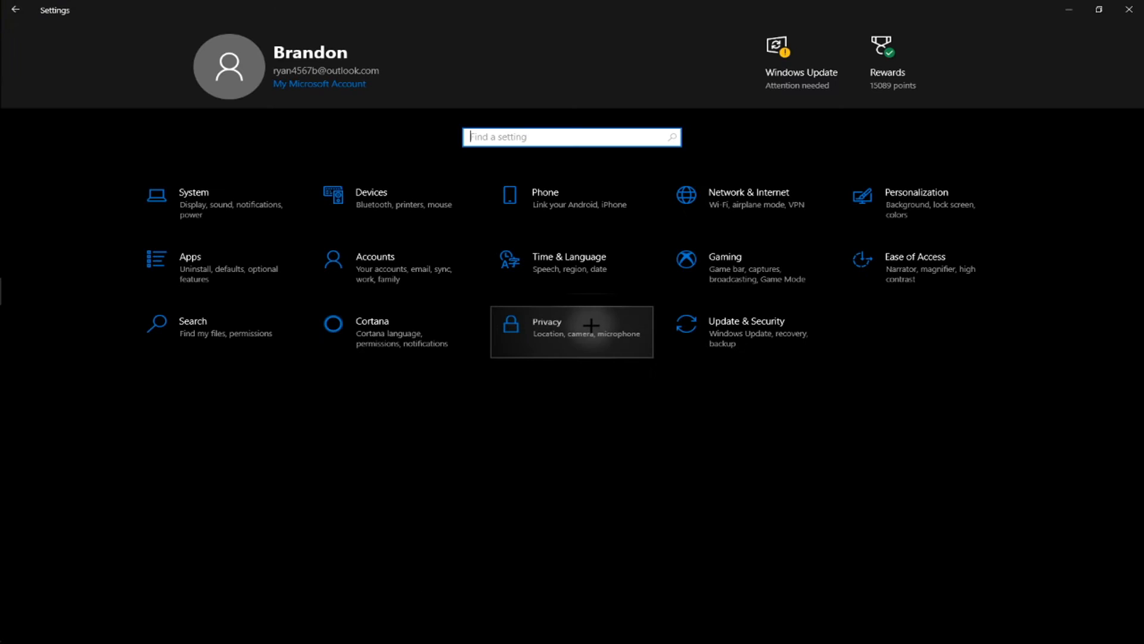
# Turn off Improve inking and typing and Tailored experiences in the Diagnostics & feedback privacy settings
pyautogui.click(582, 324)
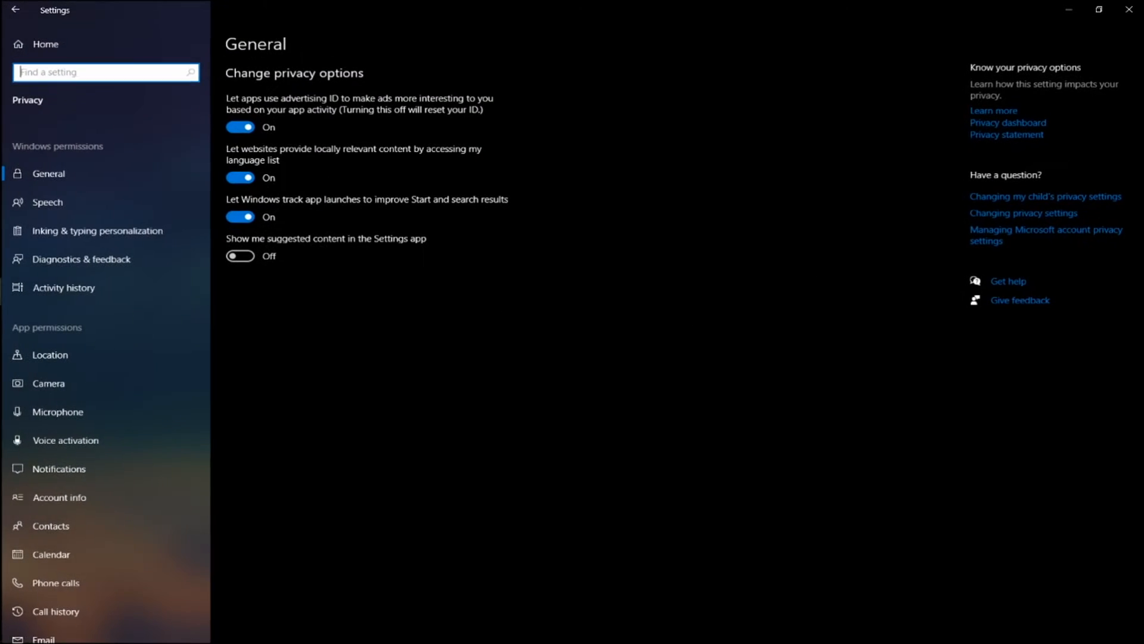
pyautogui.click(130, 252)
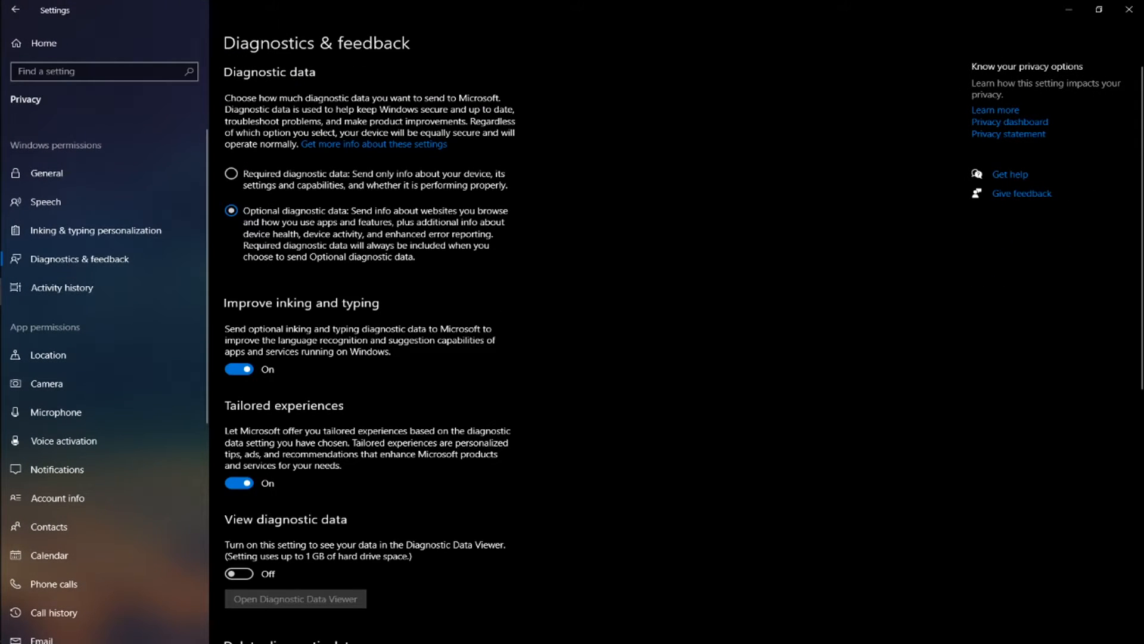
pyautogui.click(243, 368)
pyautogui.click(241, 483)
pyautogui.scroll(-3, 453, 527)
pyautogui.scroll(-5, 683, 345)
pyautogui.scroll(8, 684, 345)
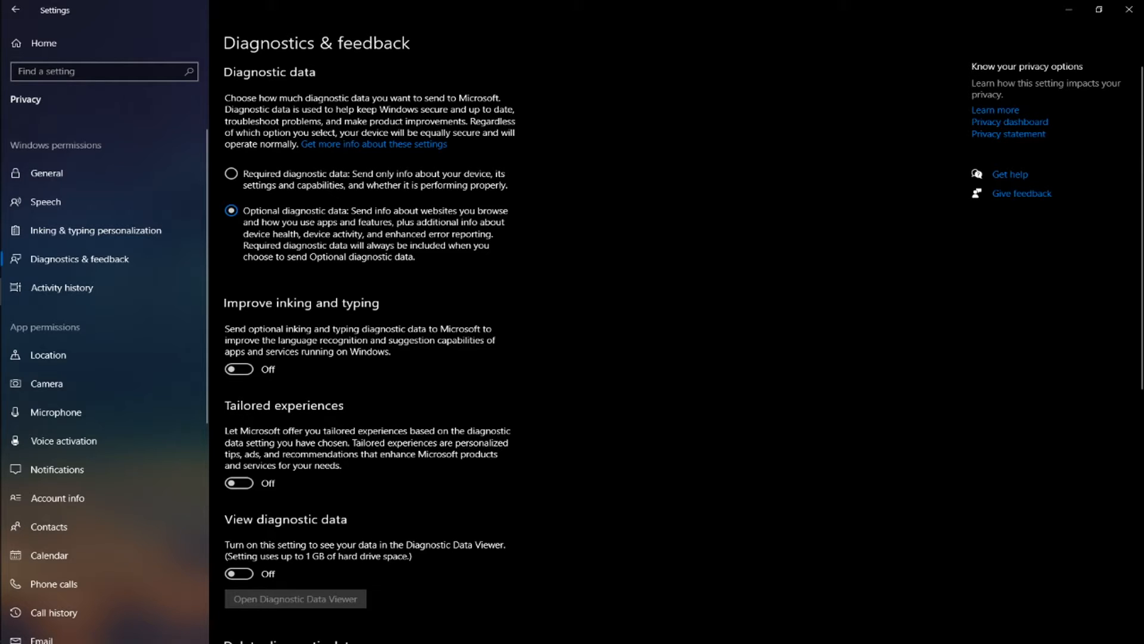
# Open the Background apps privacy settings and review which apps can run in the background
pyautogui.scroll(-4, 173, 549)
pyautogui.click(173, 548)
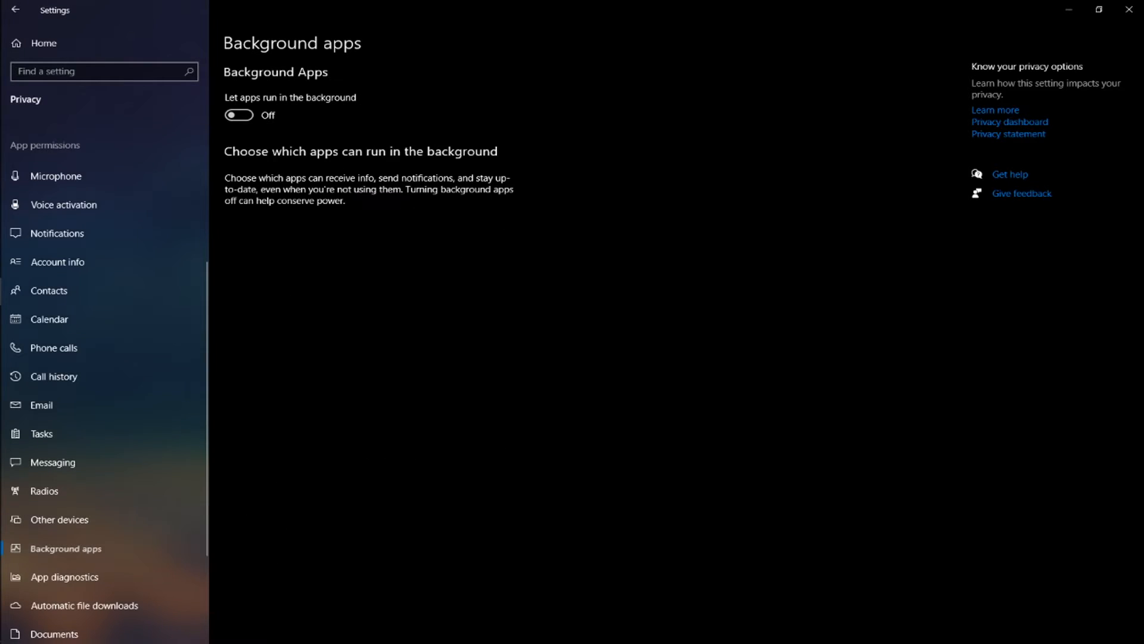
pyautogui.scroll(-15, 684, 349)
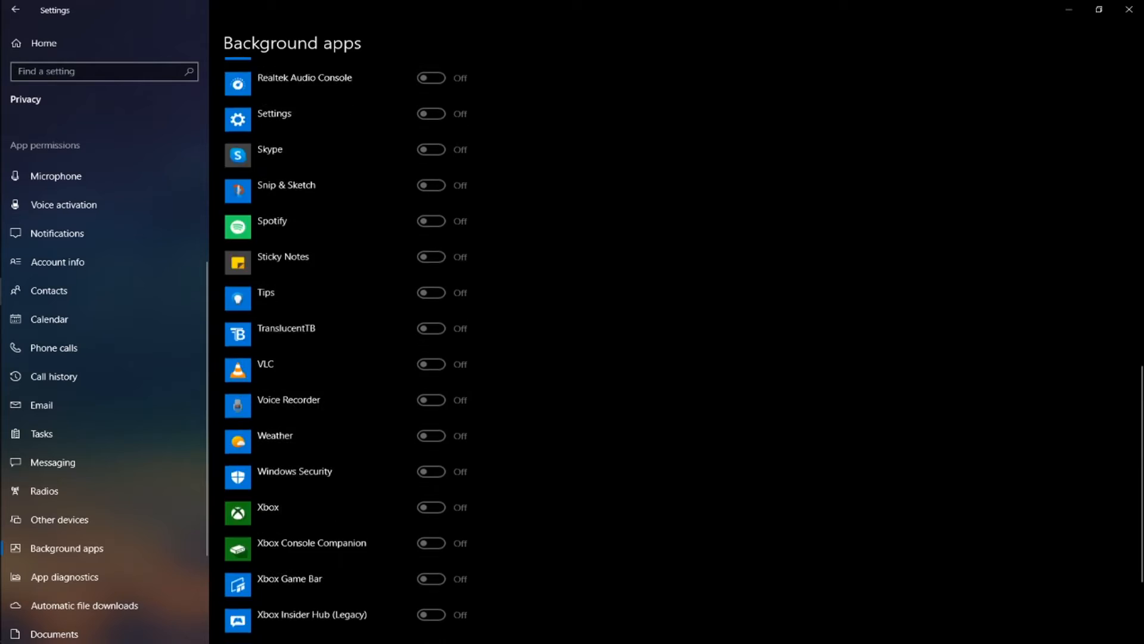
pyautogui.scroll(15, 683, 349)
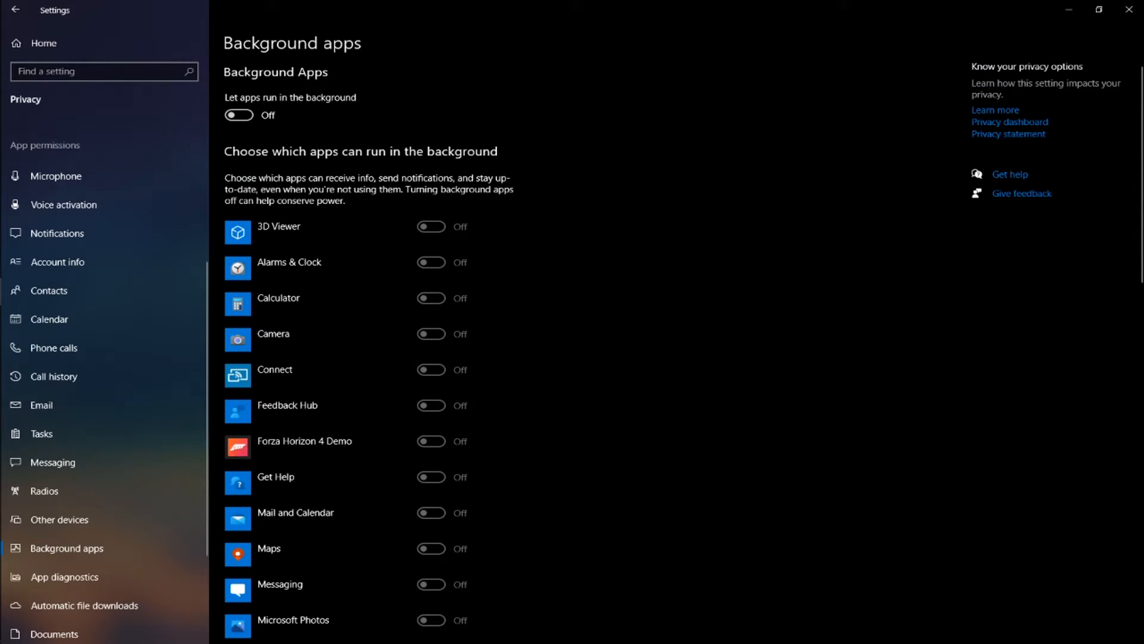
pyautogui.scroll(-15, 684, 348)
pyautogui.scroll(15, 684, 349)
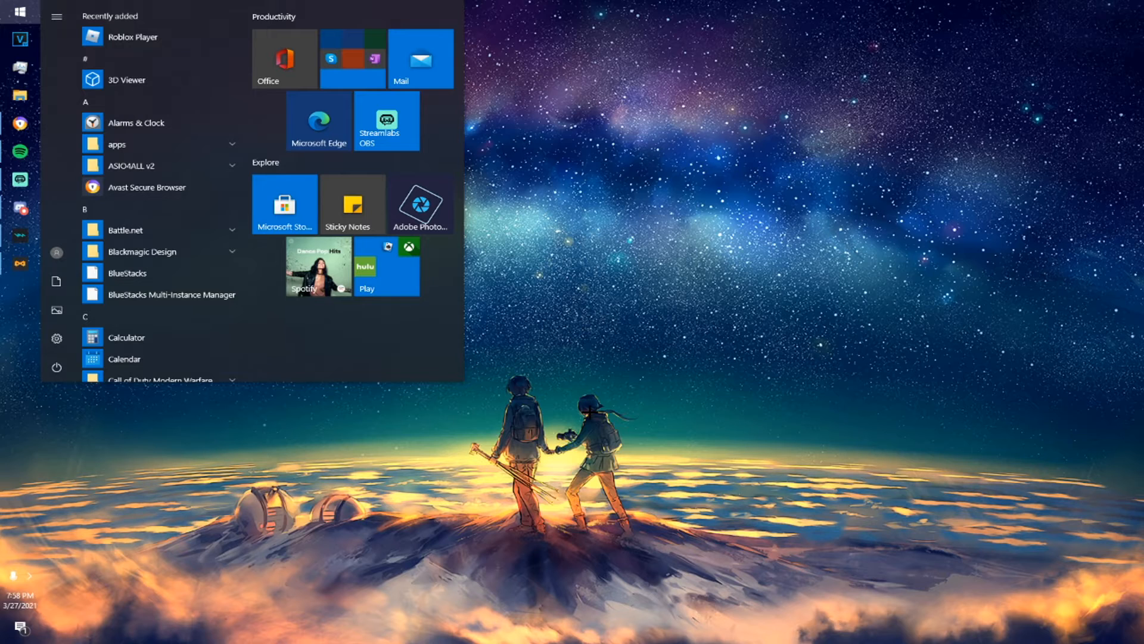
# Search Windows for "edit power", view the plan's advanced power settings and dismiss them without changes
pyautogui.write('edit')
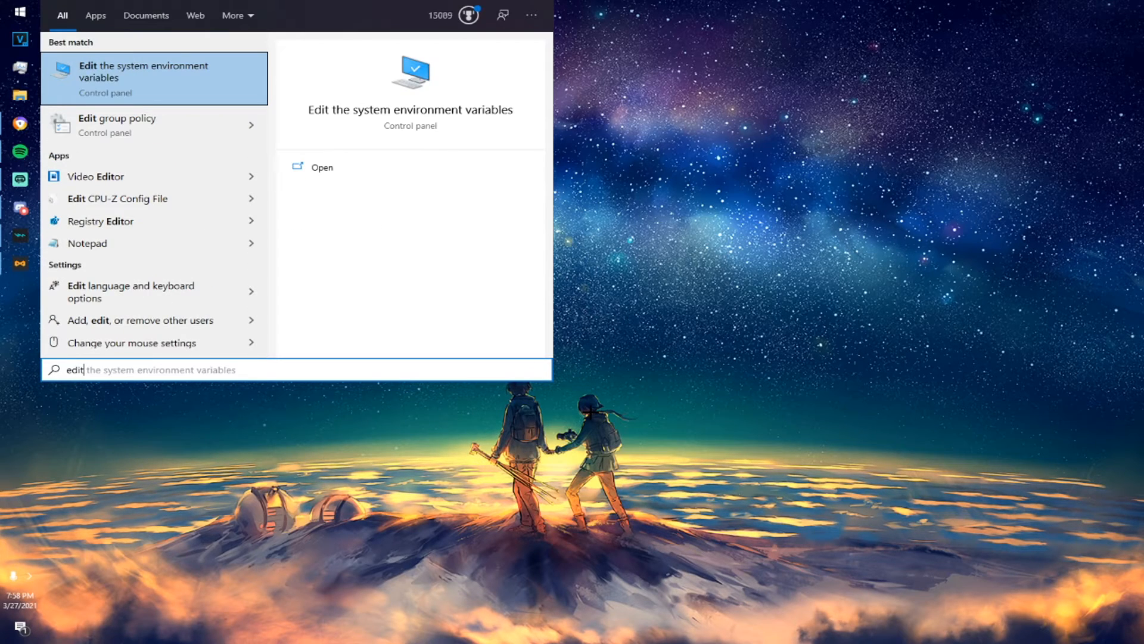
pyautogui.write(' power')
pyautogui.press('Return')
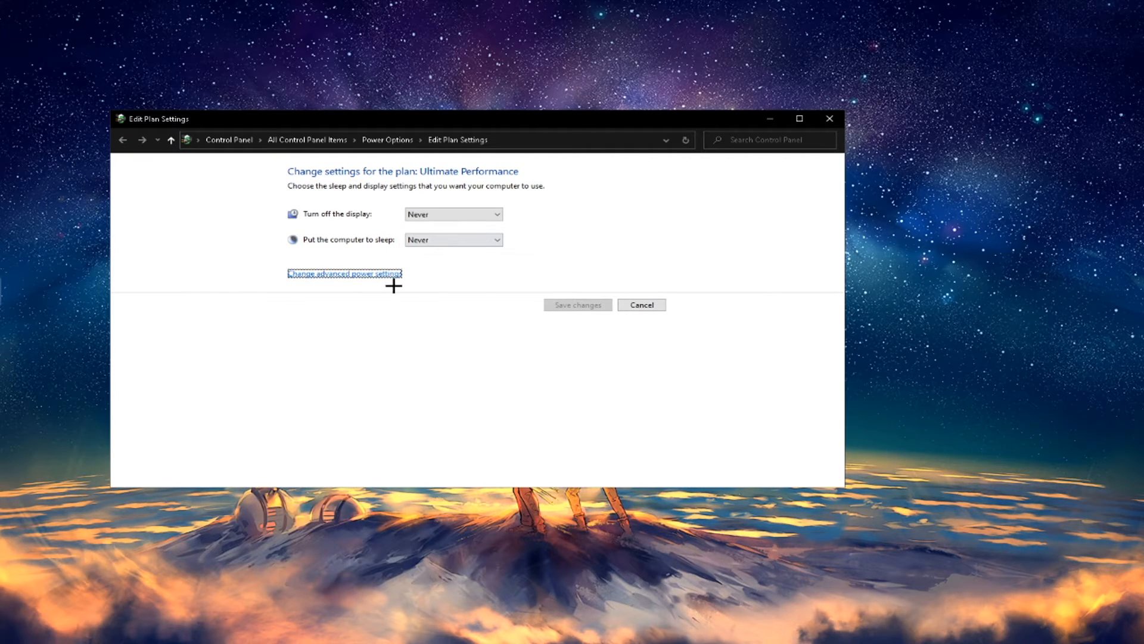
pyautogui.click(388, 274)
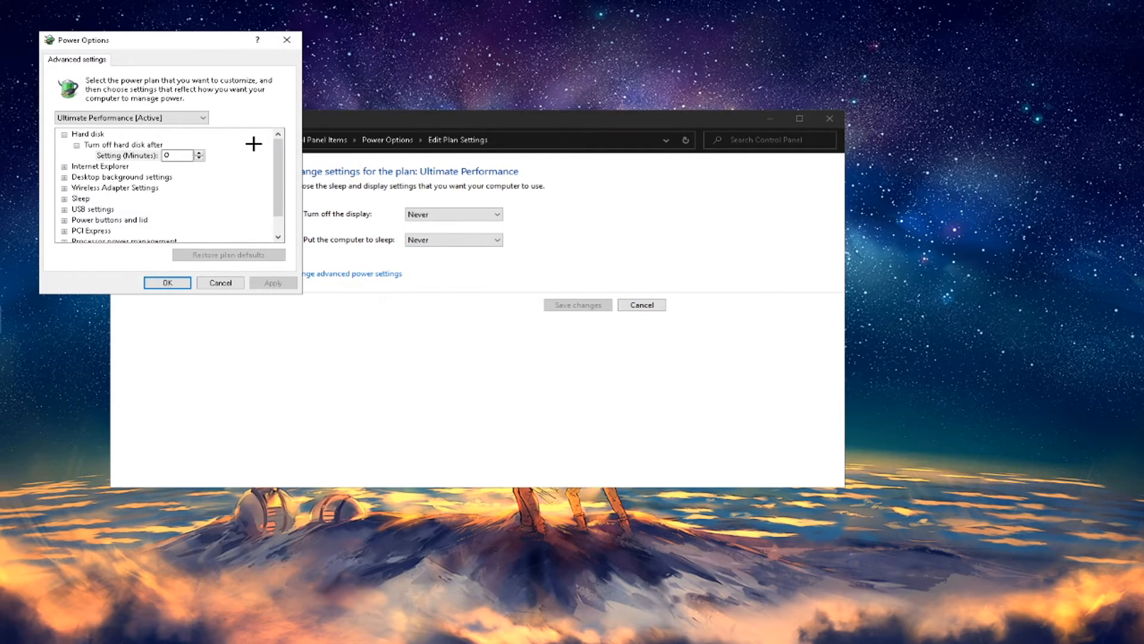
pyautogui.click(232, 280)
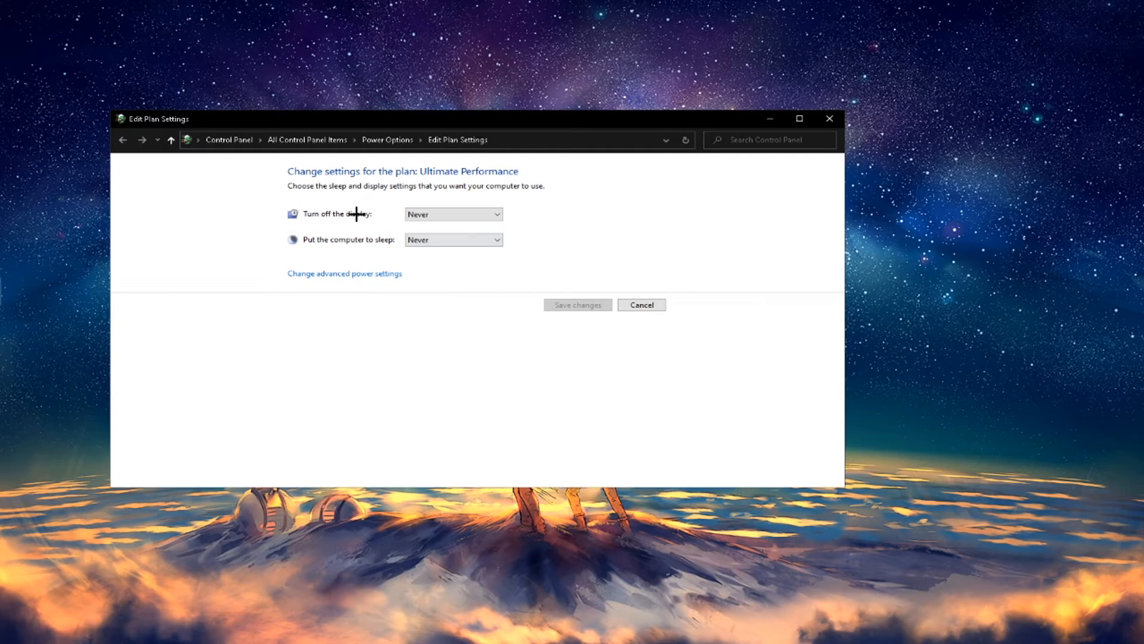
# Go to the Power Options overview and examine the available power plans
pyautogui.click(387, 139)
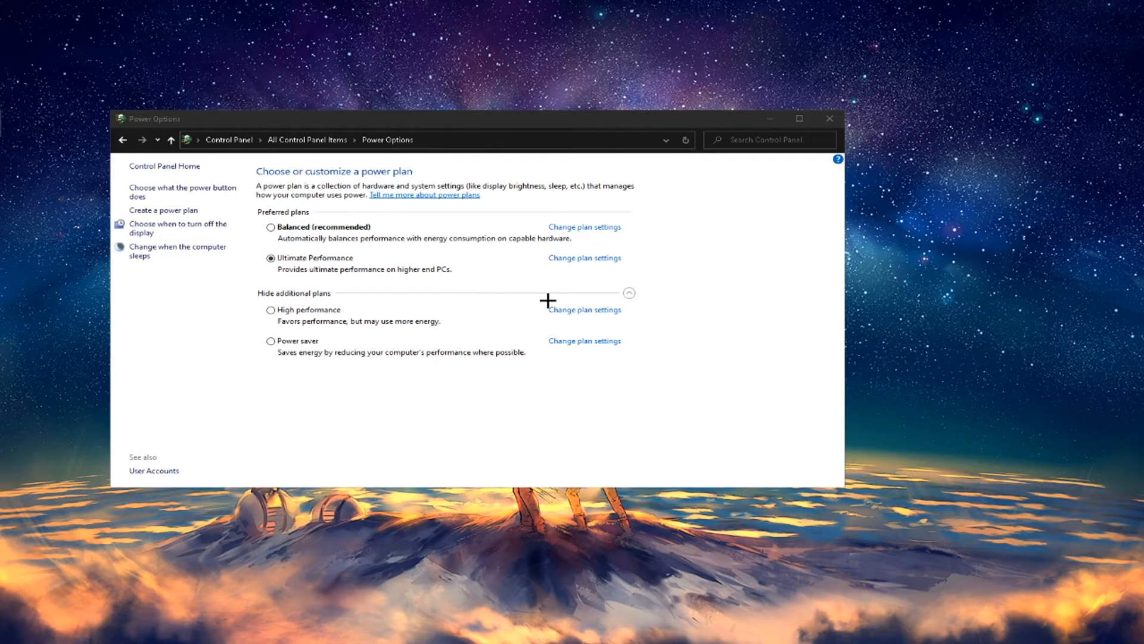
pyautogui.moveTo(717, 120); pyautogui.dragTo(869, 177)
pyautogui.click(1, 123)
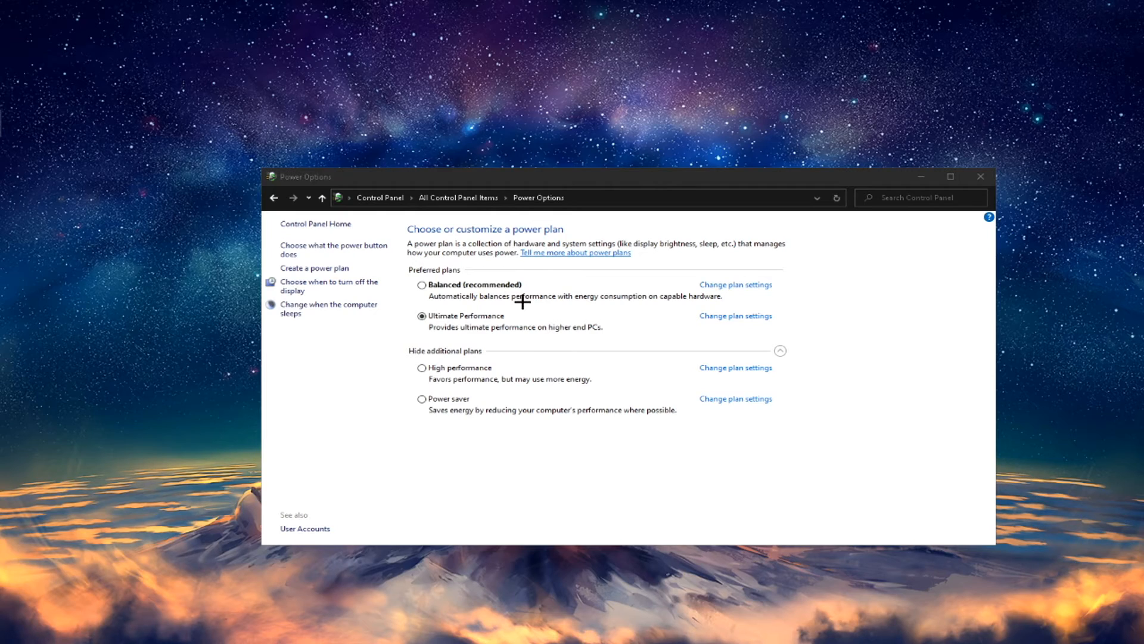
pyautogui.rightClick(709, 235)
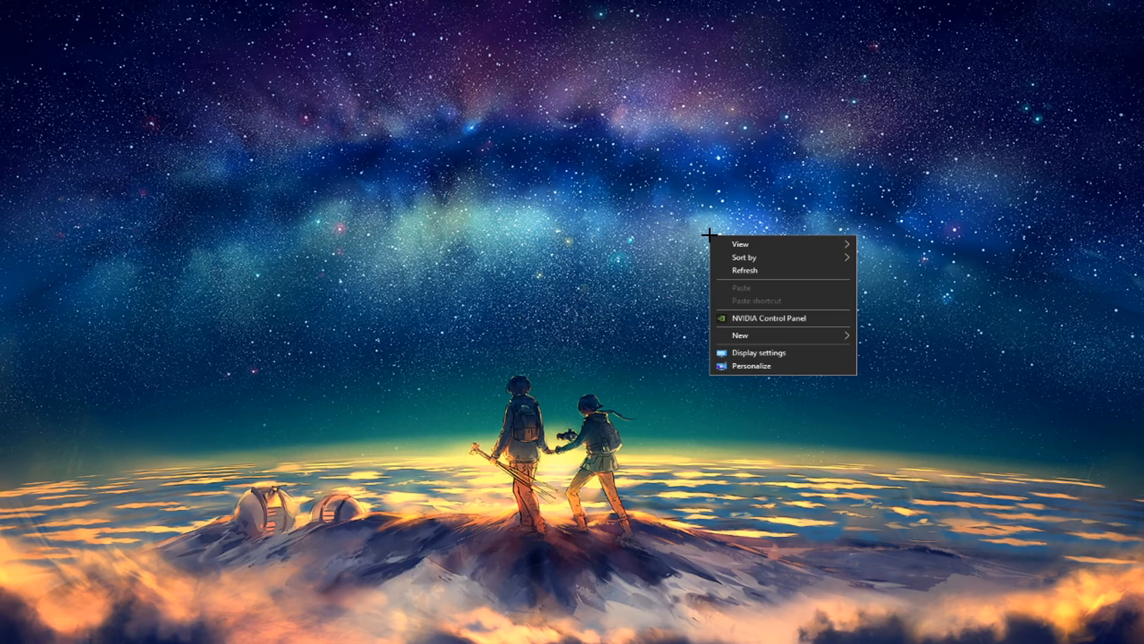
pyautogui.click(674, 222)
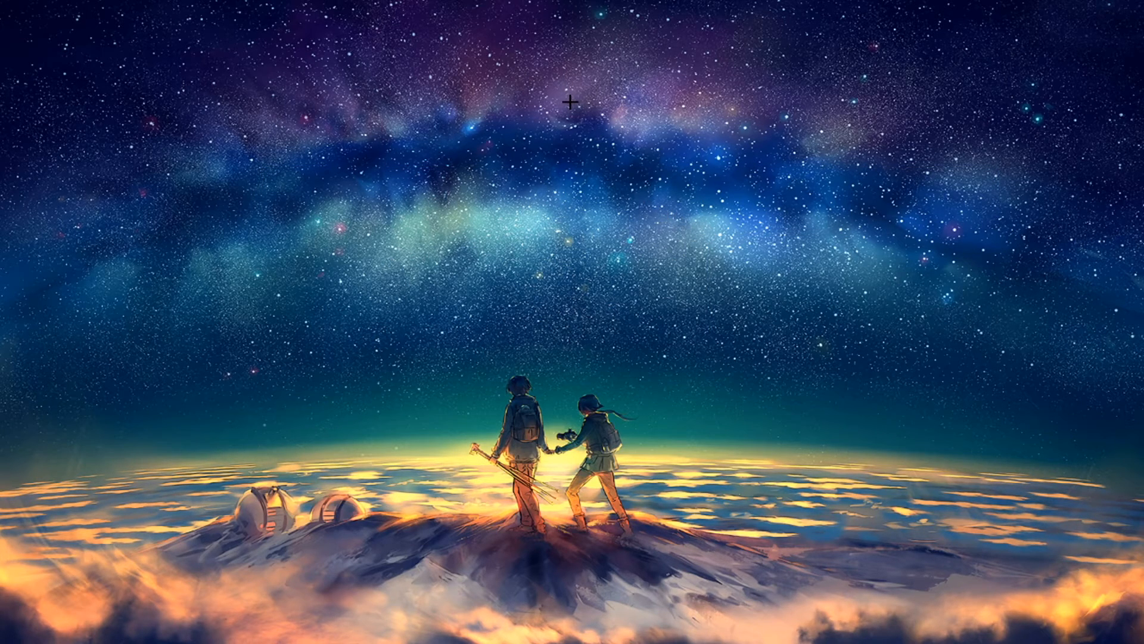
# Launch System Configuration through the Run dialog and choose Selective startup with Load startup items turned off
pyautogui.press('super+r')
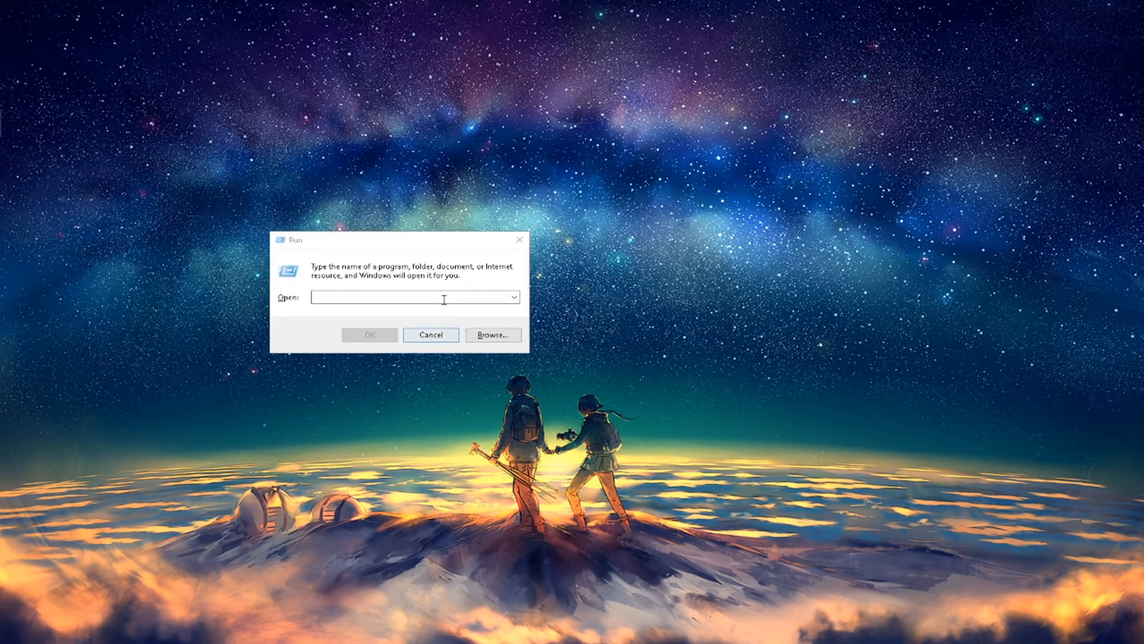
pyautogui.click(444, 299)
pyautogui.write('mscofn')
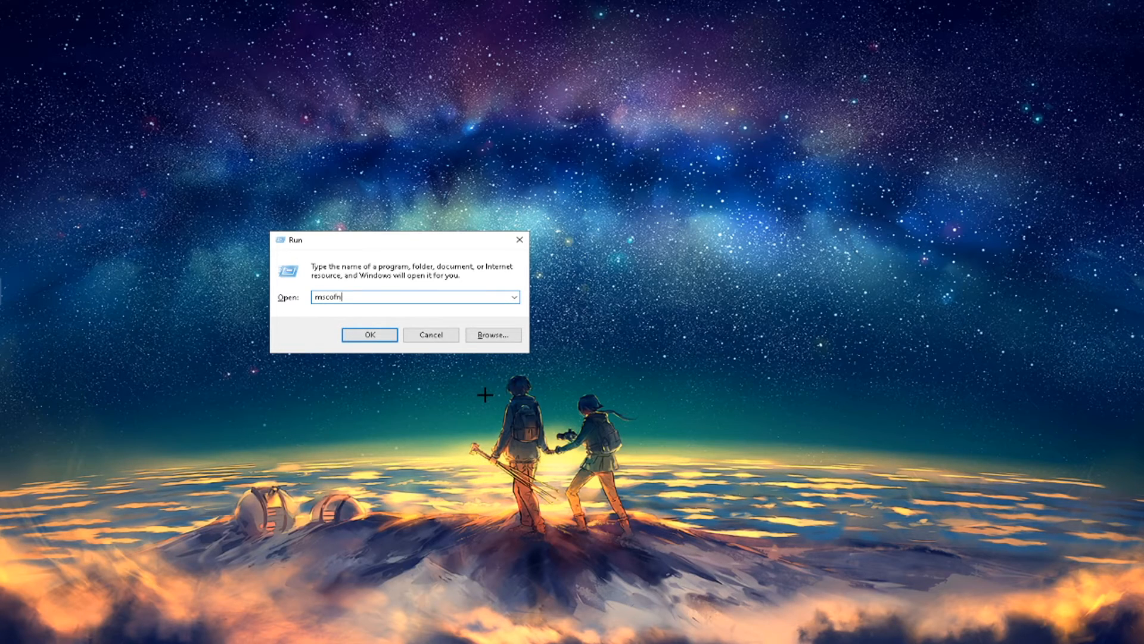
pyautogui.write('g')
pyautogui.press('Return')
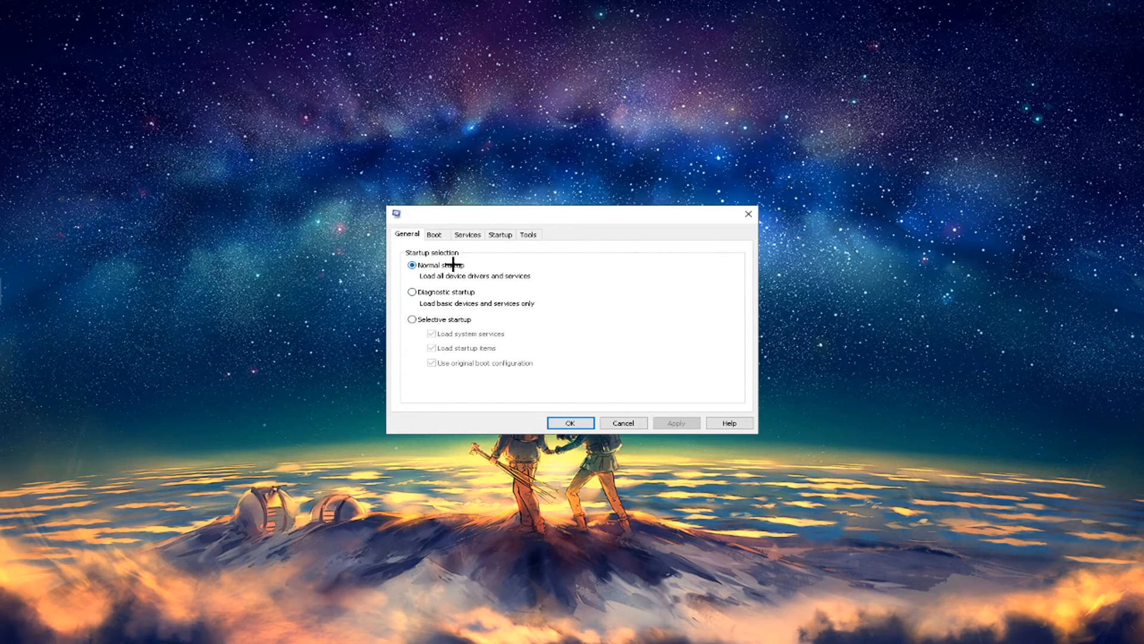
pyautogui.click(444, 320)
pyautogui.click(471, 349)
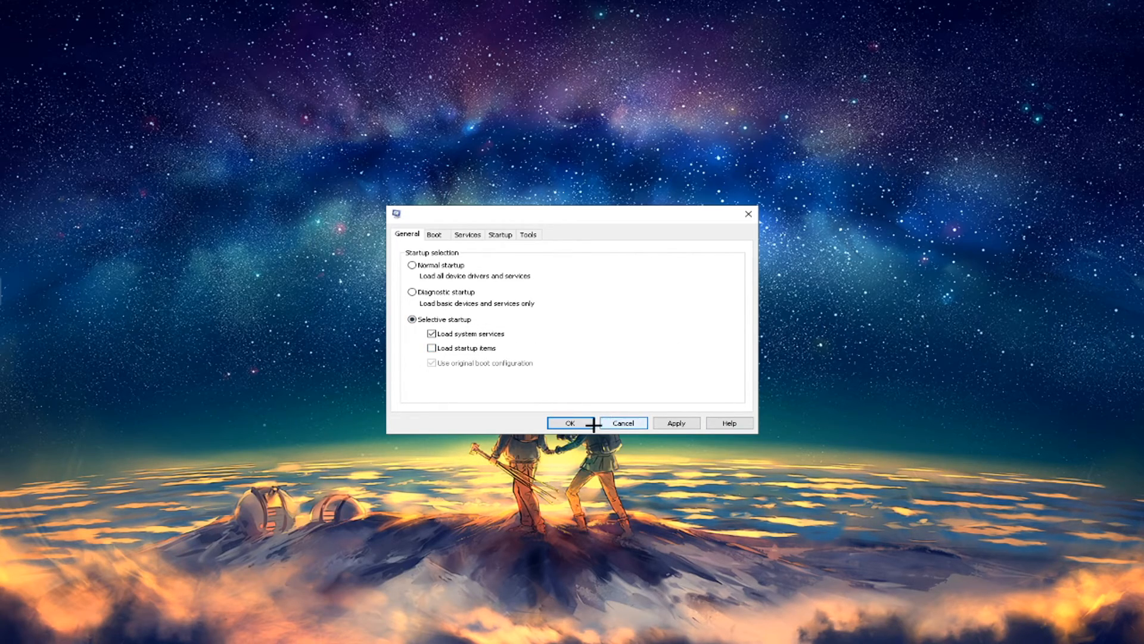
# Set the boot timeout to 5 seconds in the Boot options
pyautogui.click(438, 235)
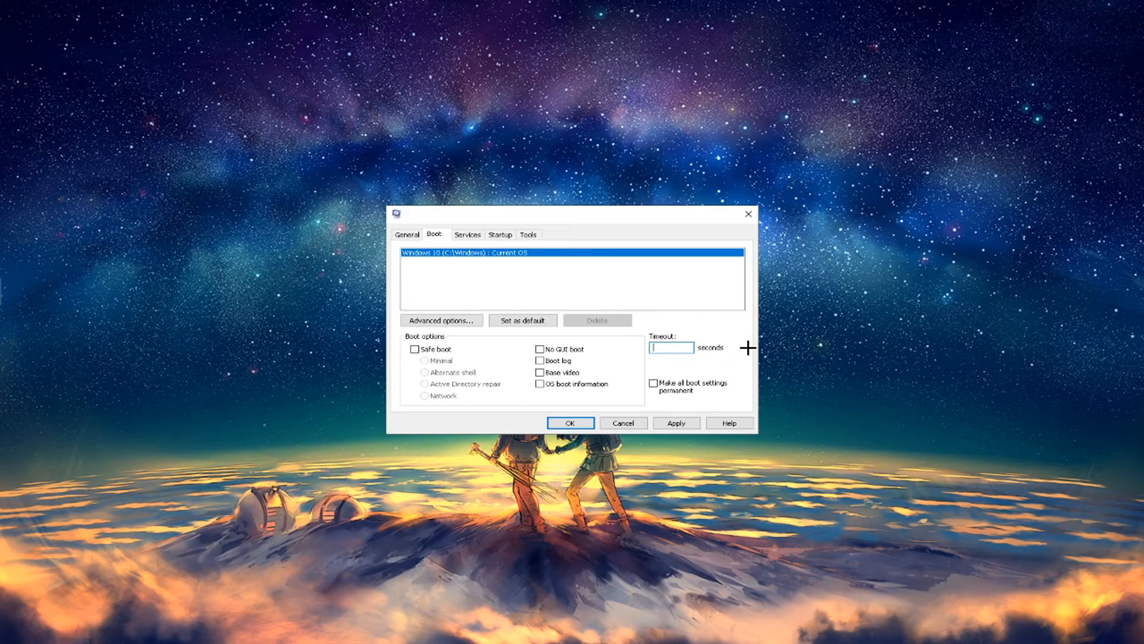
pyautogui.write('5')
pyautogui.click(844, 375)
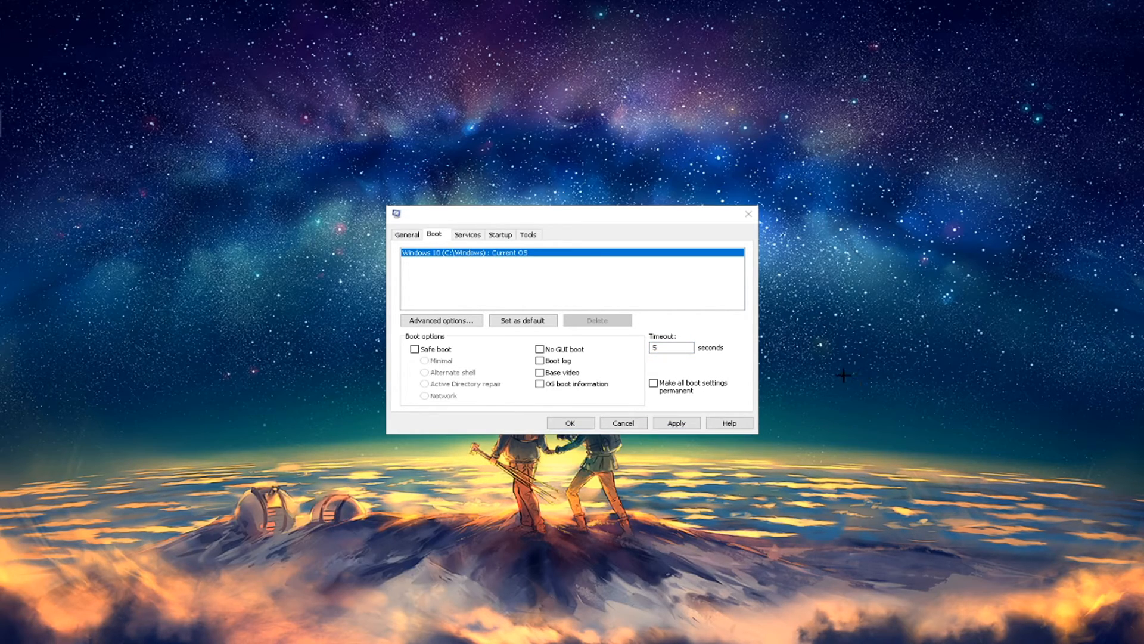
# Set the number of processors to 12 in the advanced boot options and confirm
pyautogui.click(444, 322)
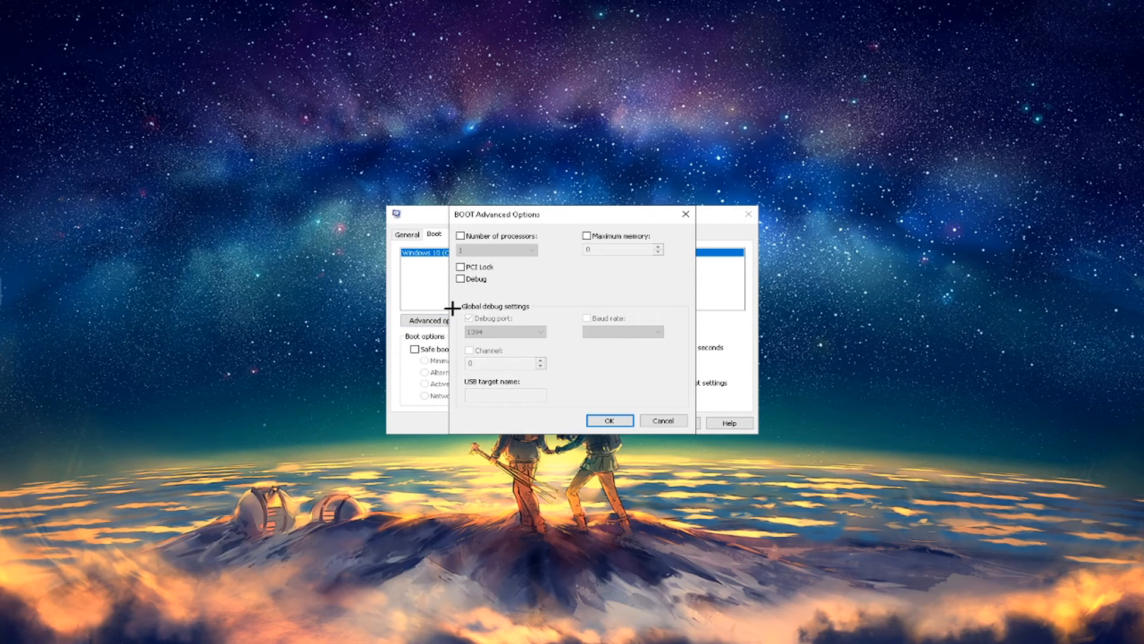
pyautogui.click(488, 237)
pyautogui.click(499, 249)
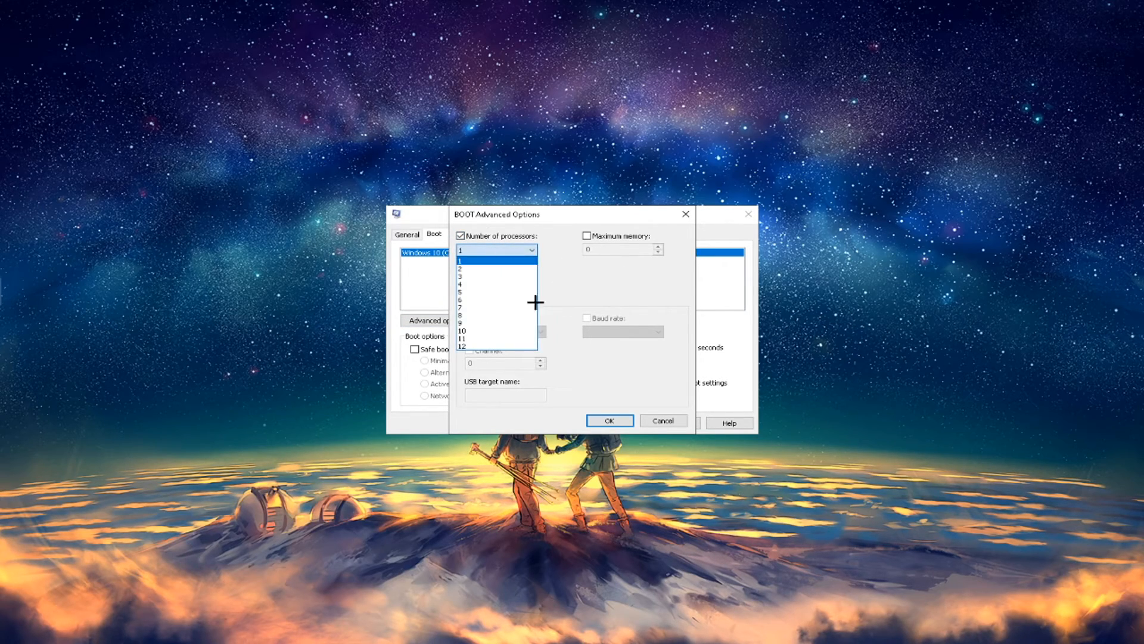
pyautogui.click(519, 346)
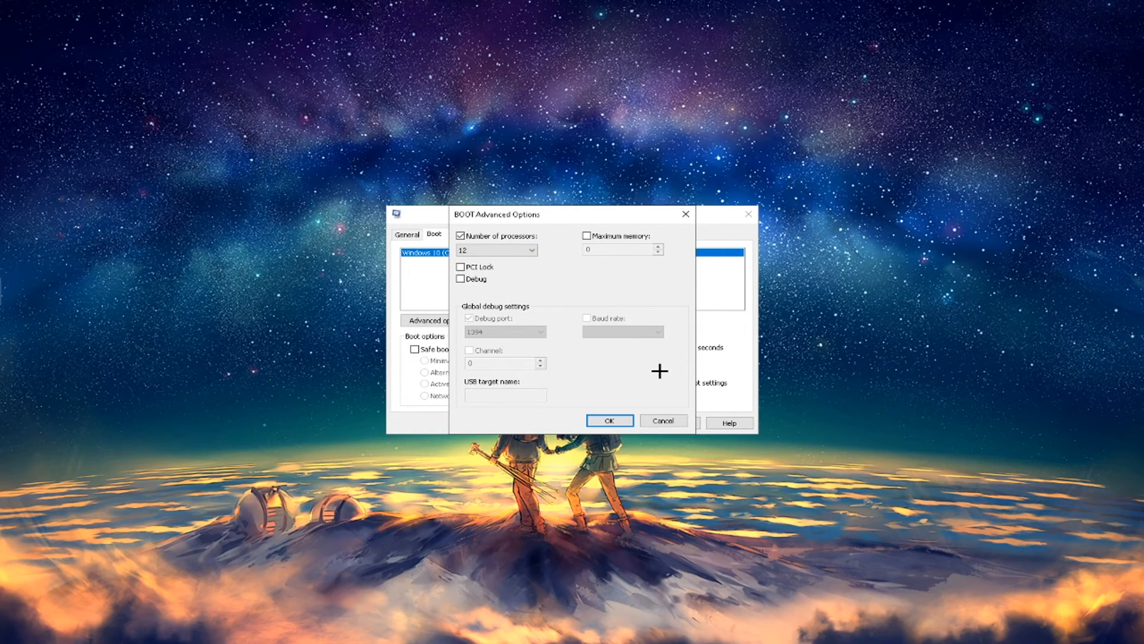
pyautogui.click(617, 424)
# Apply the System Configuration changes, close the dialog and exit without restarting
pyautogui.click(674, 423)
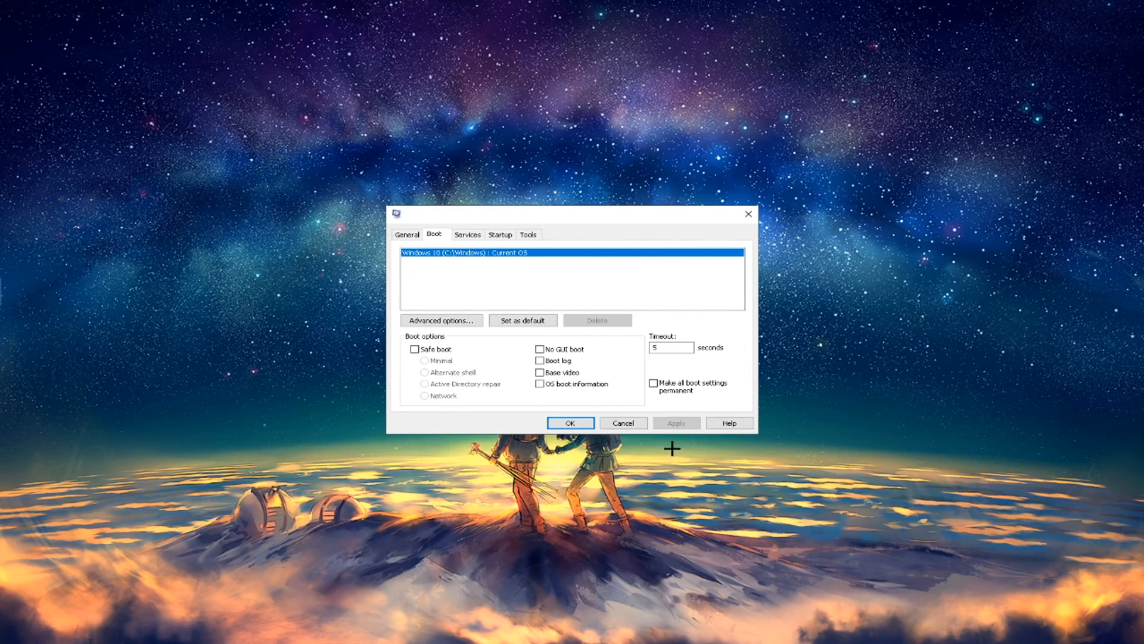
pyautogui.click(570, 425)
pyautogui.moveTo(569, 286); pyautogui.dragTo(482, 252)
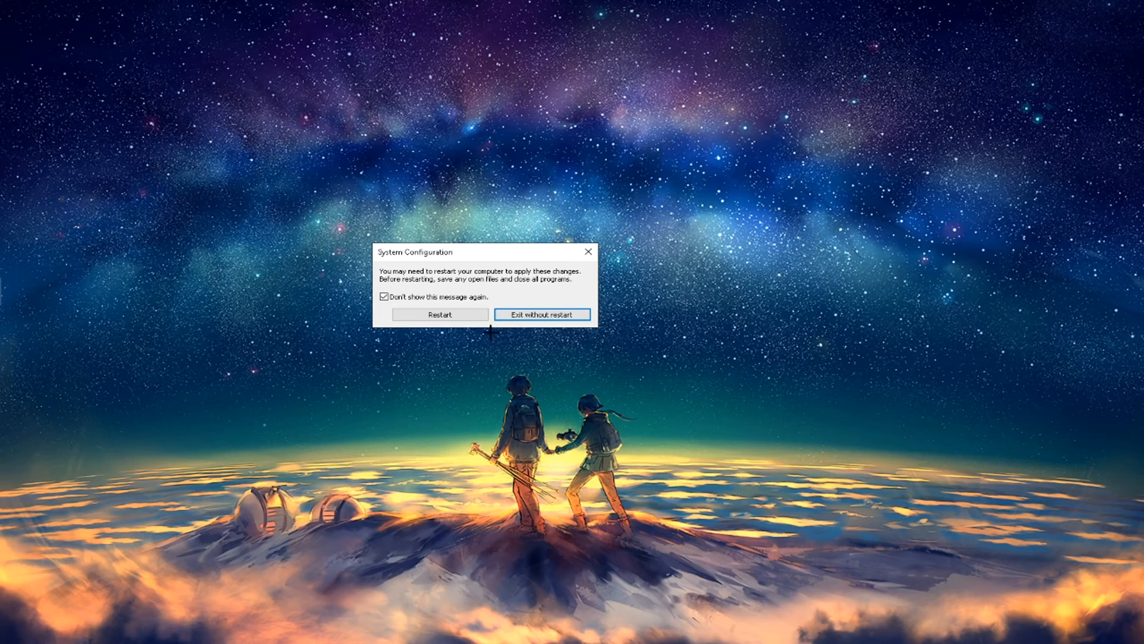
pyautogui.click(562, 314)
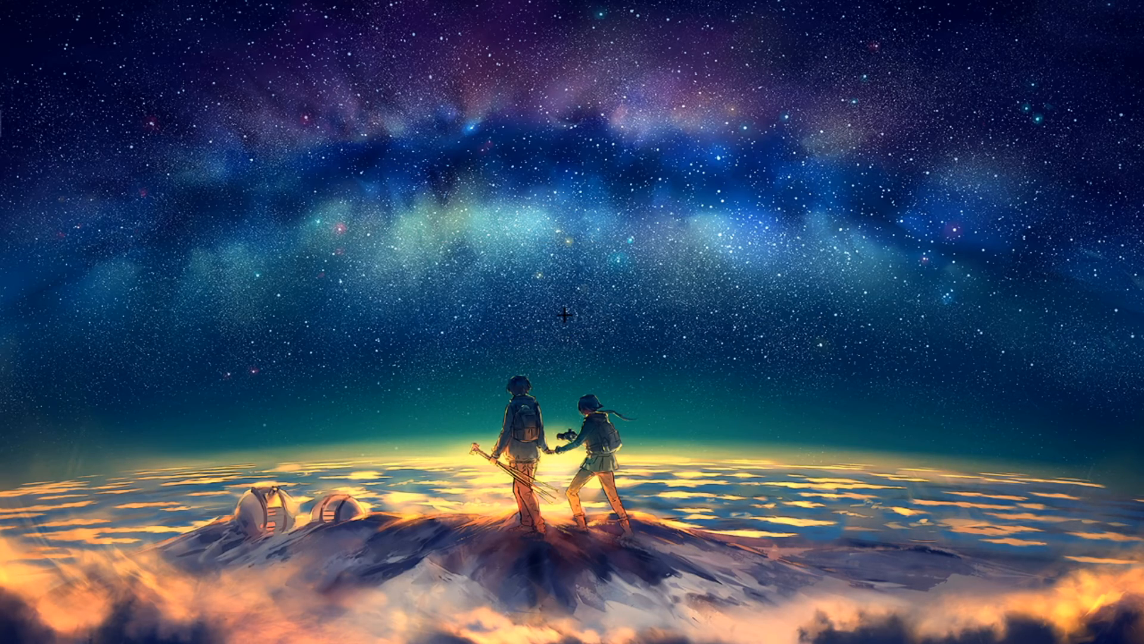